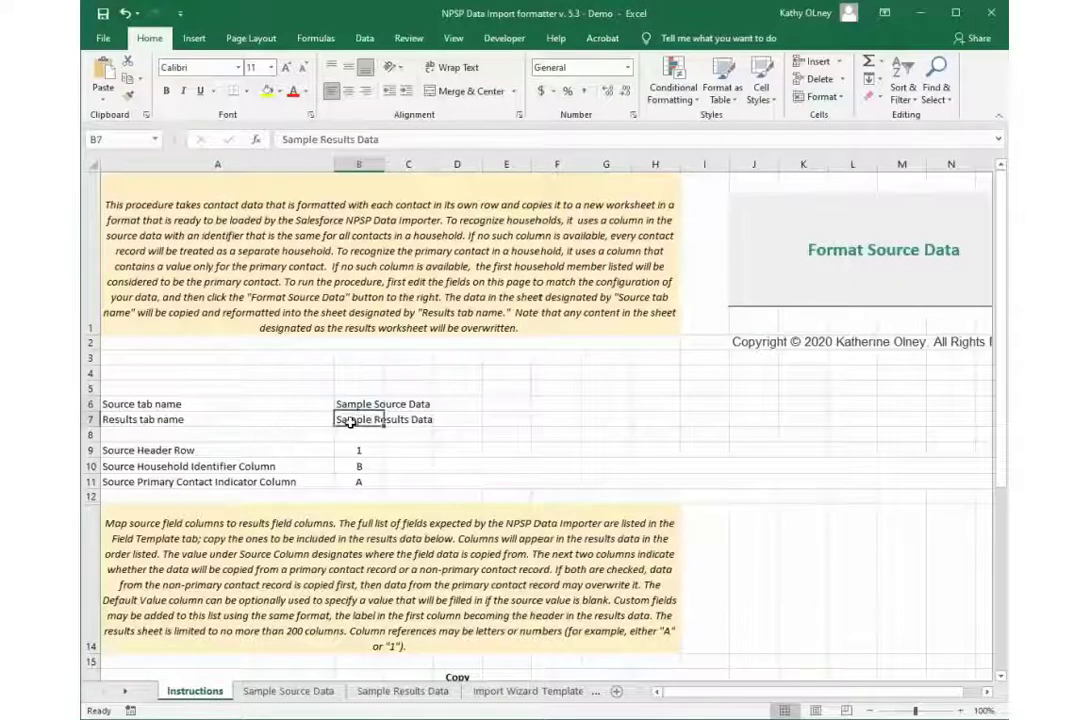
Step: Examine how Family ID groups household members in the Sample Source Data sheet, comparing it with the Source Household Identifier Column setting on Instructions
{"action": "left_click", "coordinate": [364, 466]}
{"action": "left_click", "coordinate": [373, 486]}
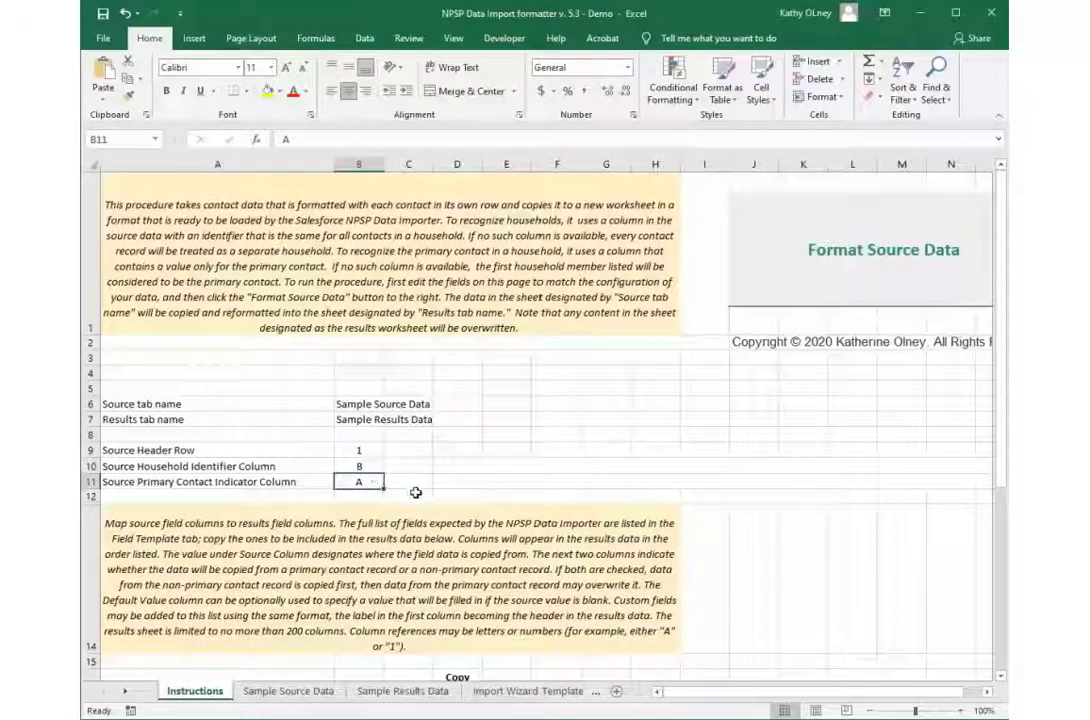
{"action": "left_click", "coordinate": [311, 691]}
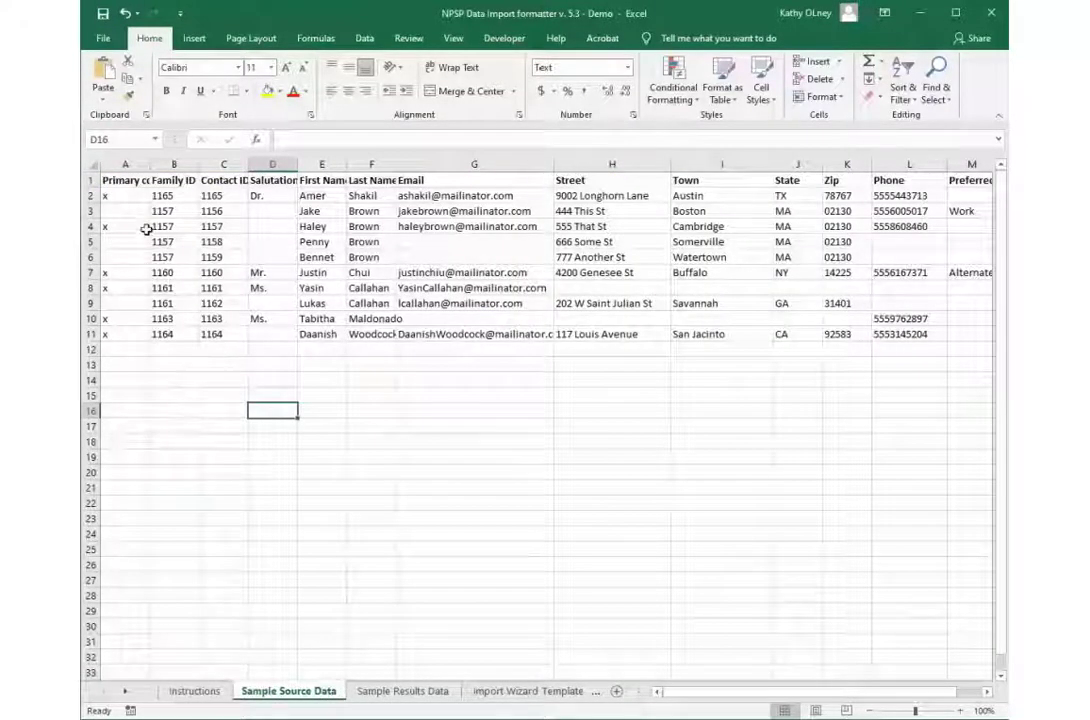
{"action": "left_click_drag", "start_coordinate": [153, 212], "coordinate": [389, 212]}
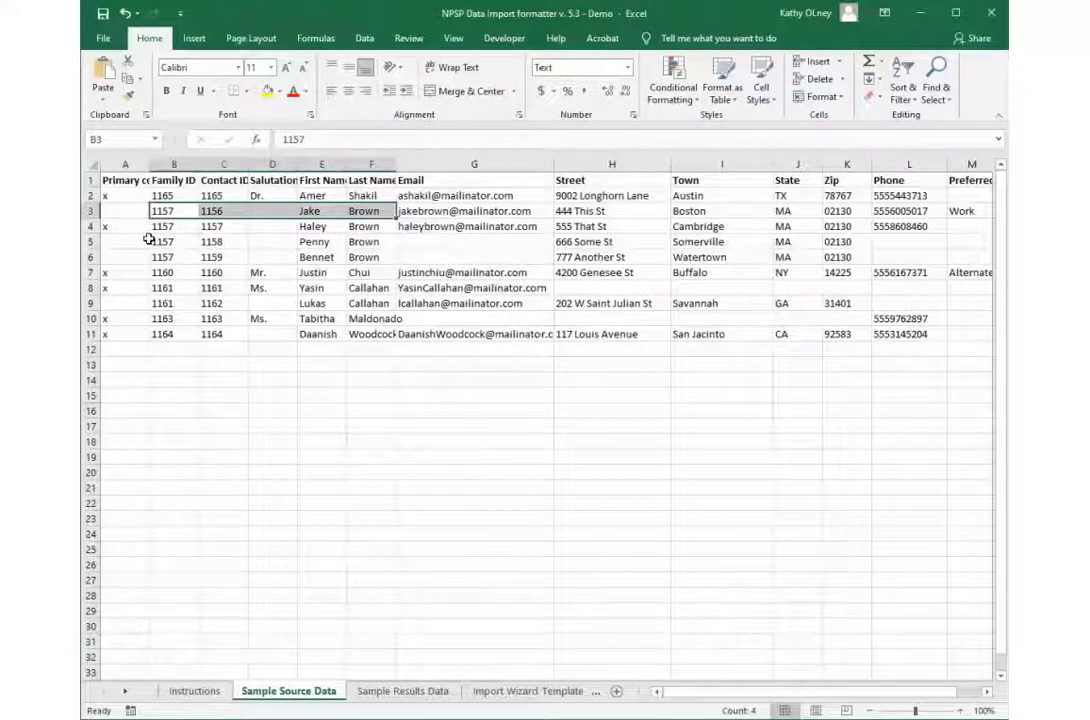
{"action": "left_click_drag", "start_coordinate": [160, 242], "coordinate": [215, 242]}
{"action": "left_click_drag", "start_coordinate": [162, 288], "coordinate": [465, 287]}
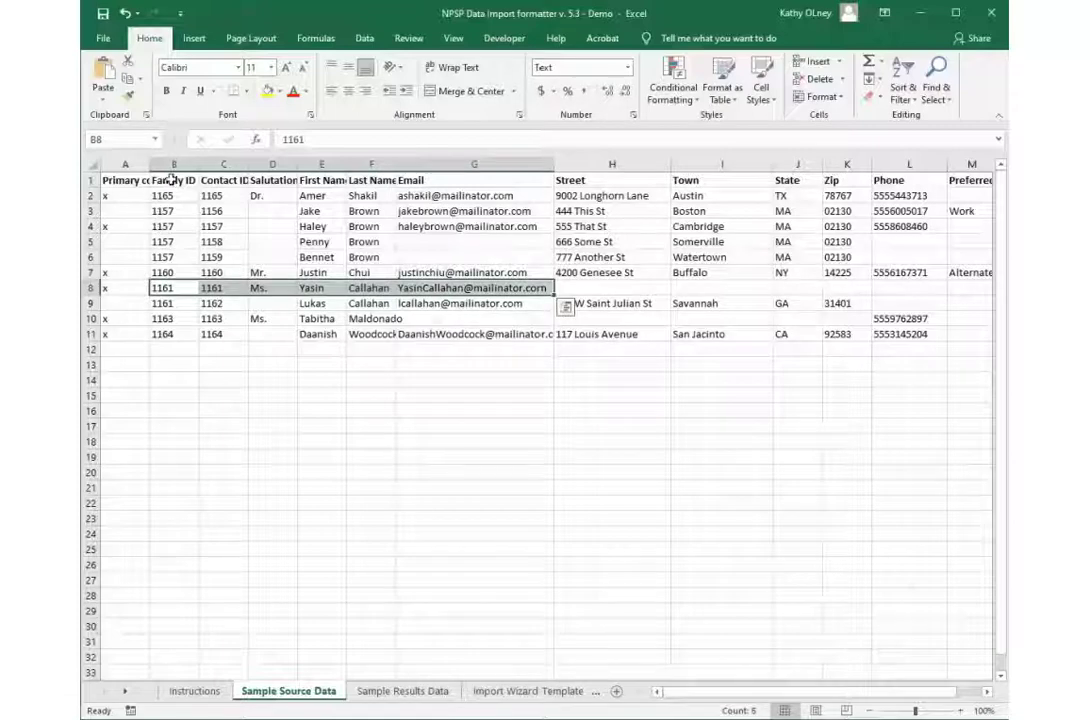
{"action": "left_click_drag", "start_coordinate": [163, 181], "coordinate": [174, 338]}
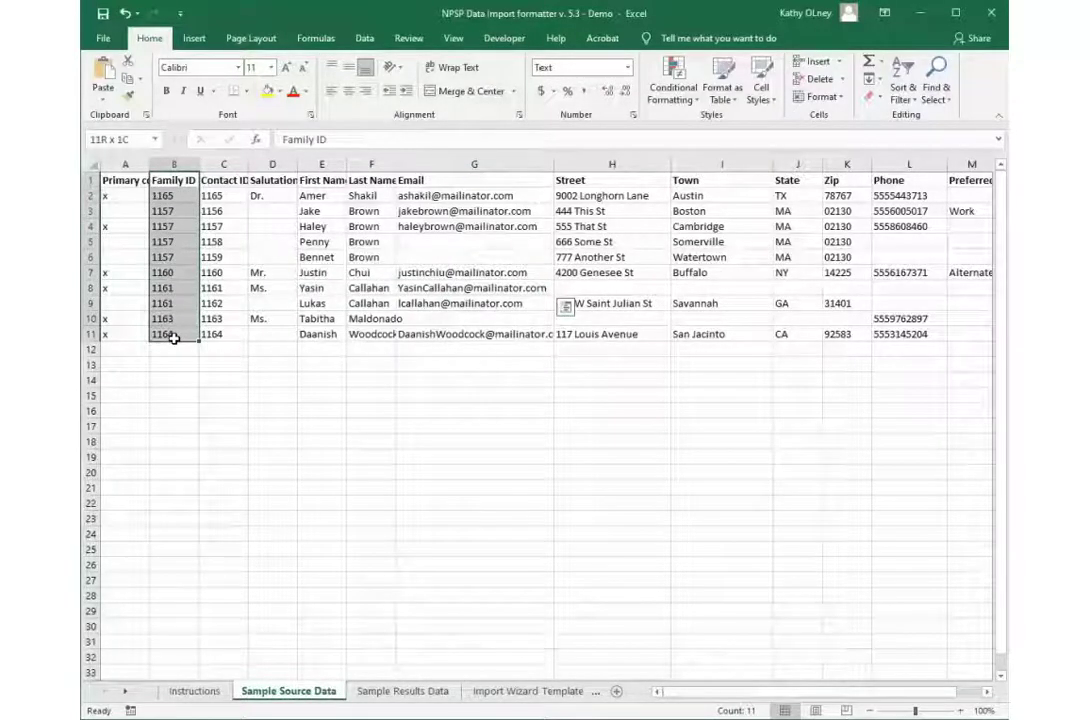
{"action": "left_click_drag", "start_coordinate": [164, 211], "coordinate": [543, 263]}
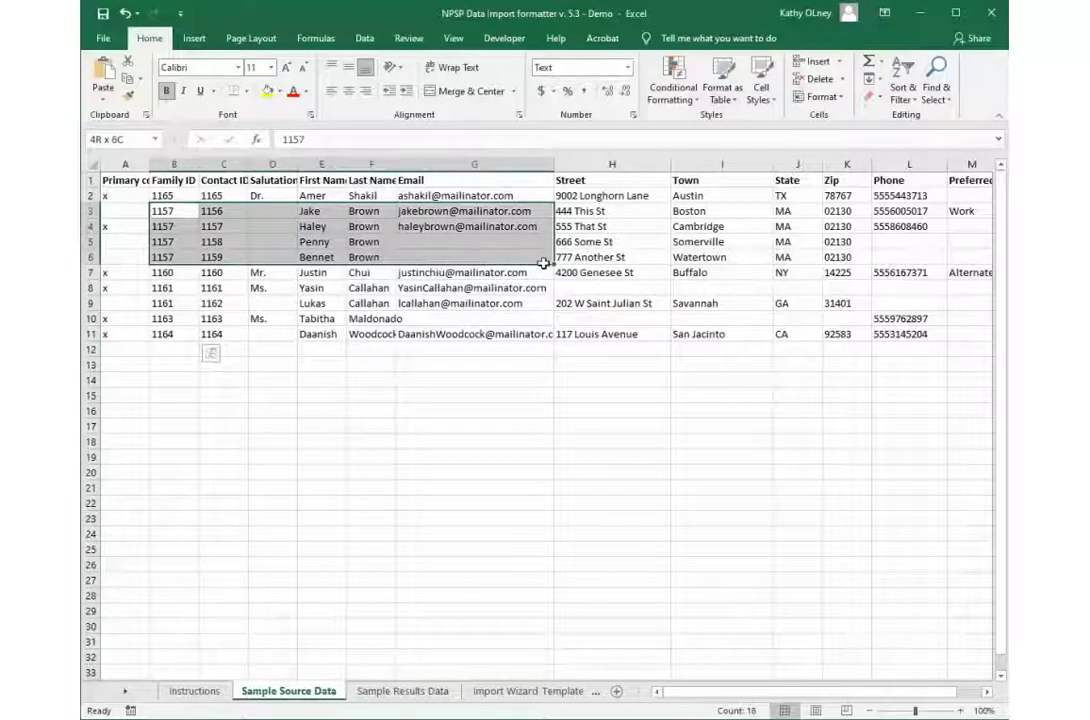
{"action": "left_click_drag", "start_coordinate": [160, 289], "coordinate": [494, 304]}
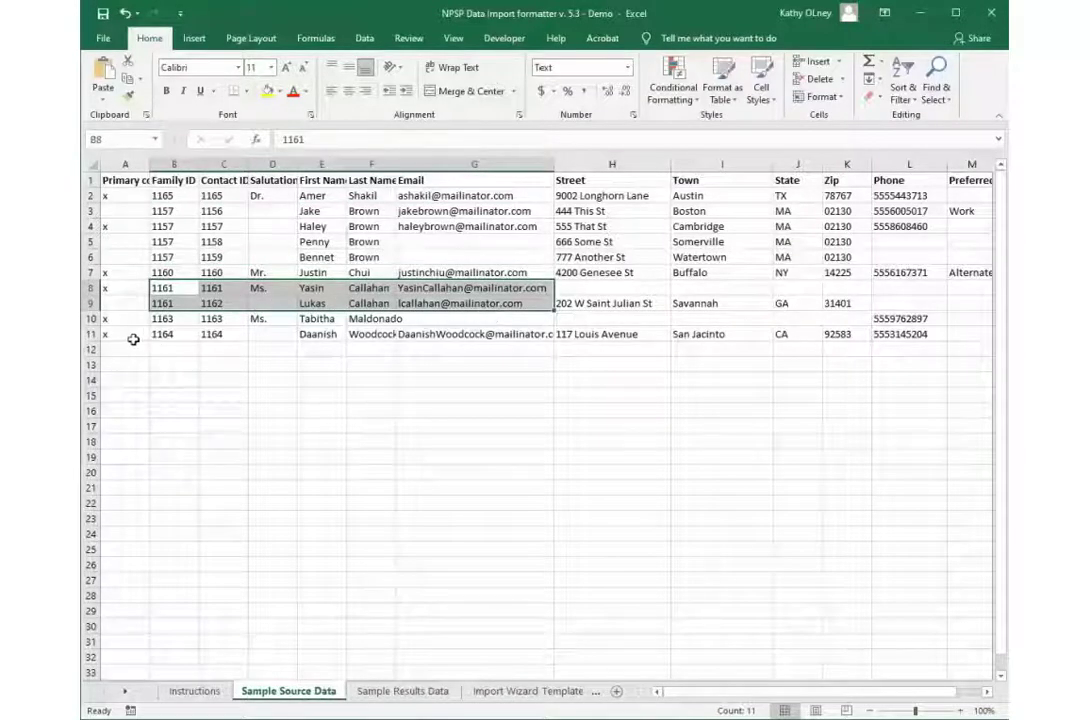
{"action": "left_click_drag", "start_coordinate": [162, 334], "coordinate": [504, 334]}
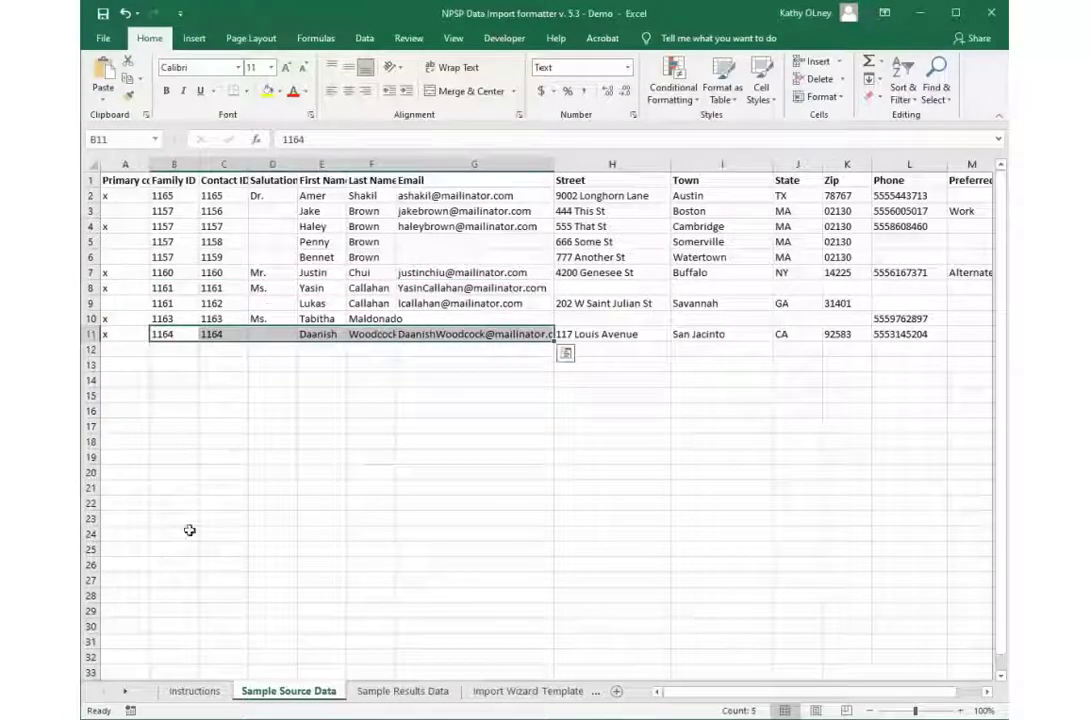
{"action": "left_click", "coordinate": [195, 691]}
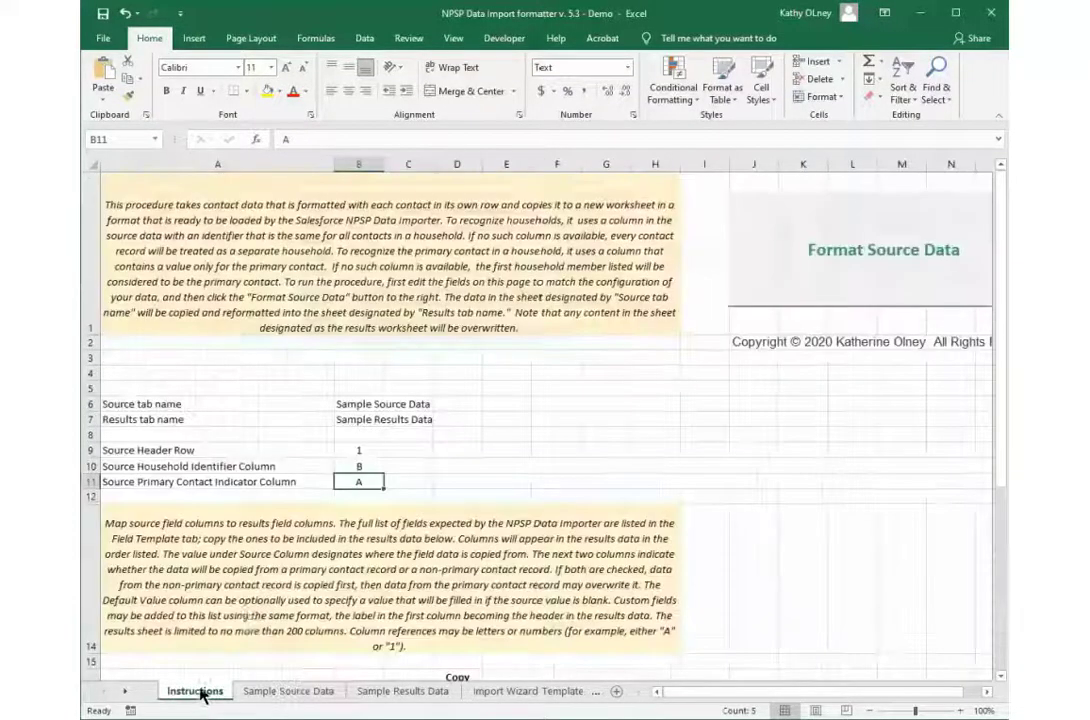
{"action": "left_click", "coordinate": [358, 466]}
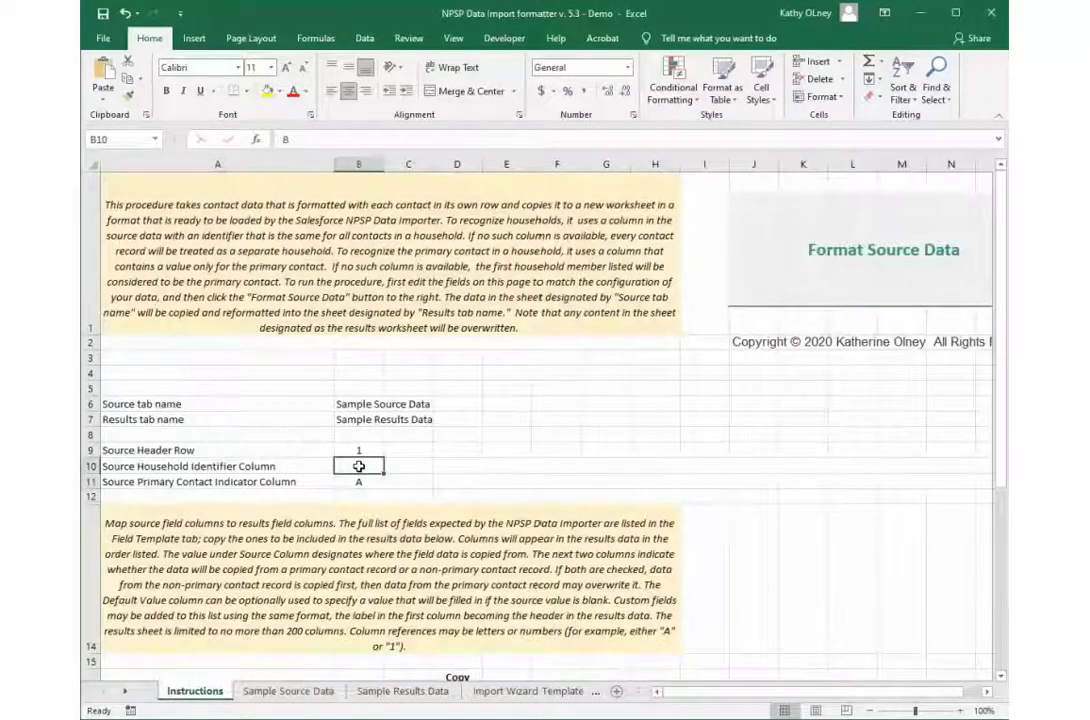
Step: Examine the primary contact column, its formula in A11 and the compared IDs on Sample Source Data, plus the matching indicator setting on Instructions
{"action": "left_click", "coordinate": [297, 697]}
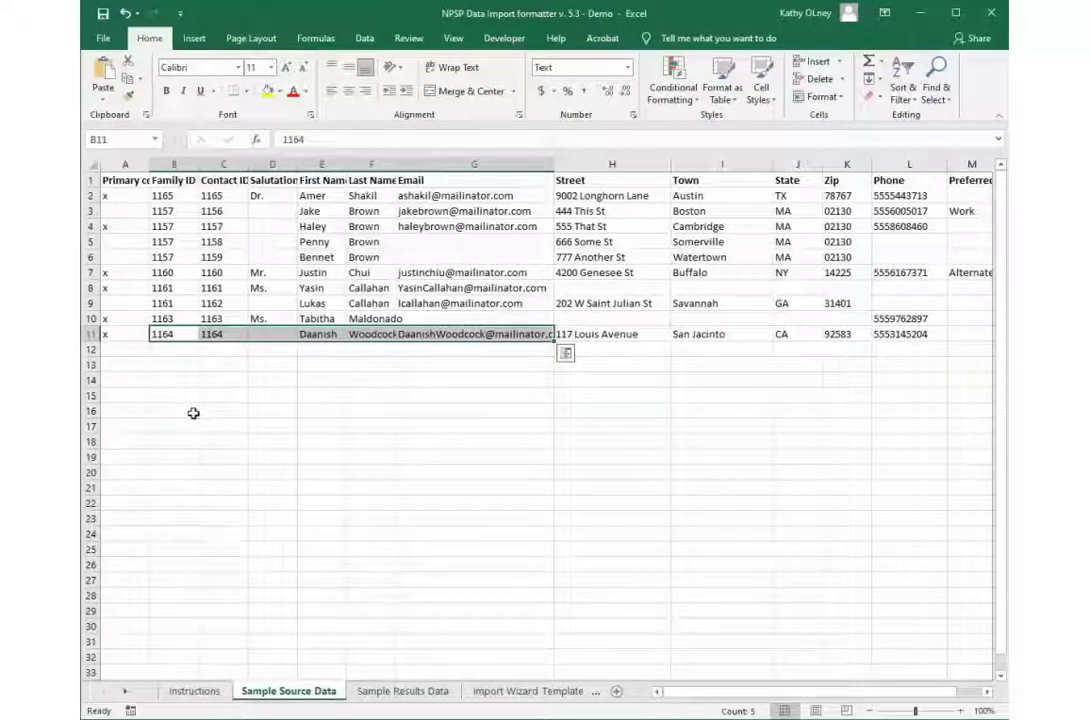
{"action": "key", "text": "Escape"}
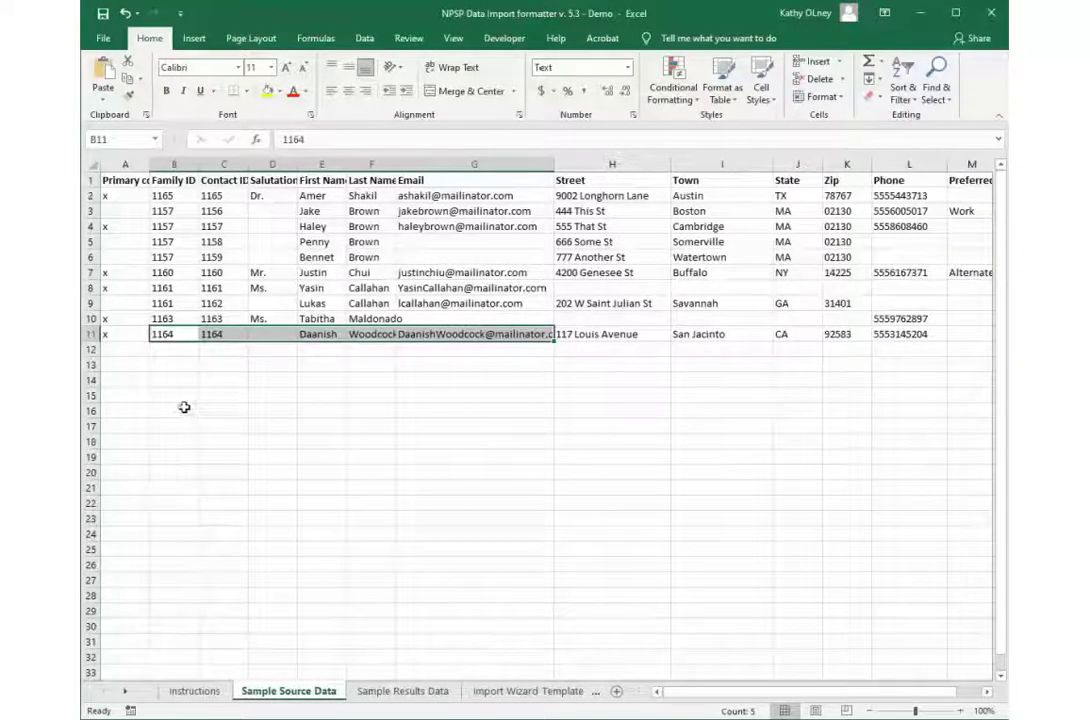
{"action": "left_click_drag", "start_coordinate": [121, 180], "coordinate": [138, 347]}
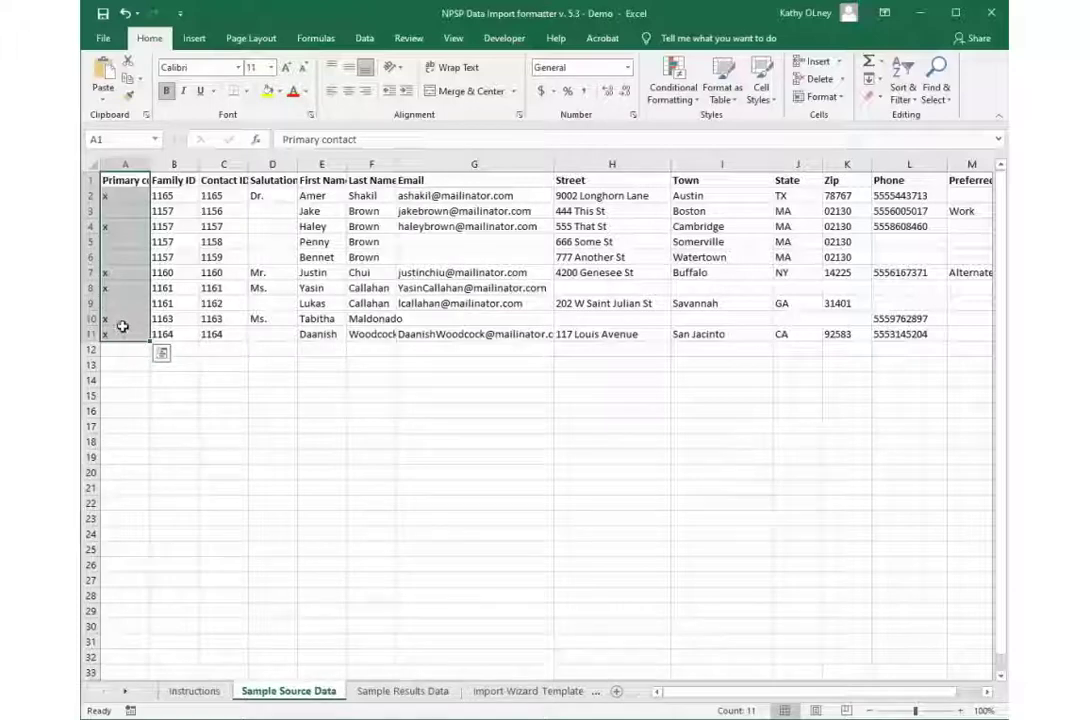
{"action": "left_click", "coordinate": [114, 334]}
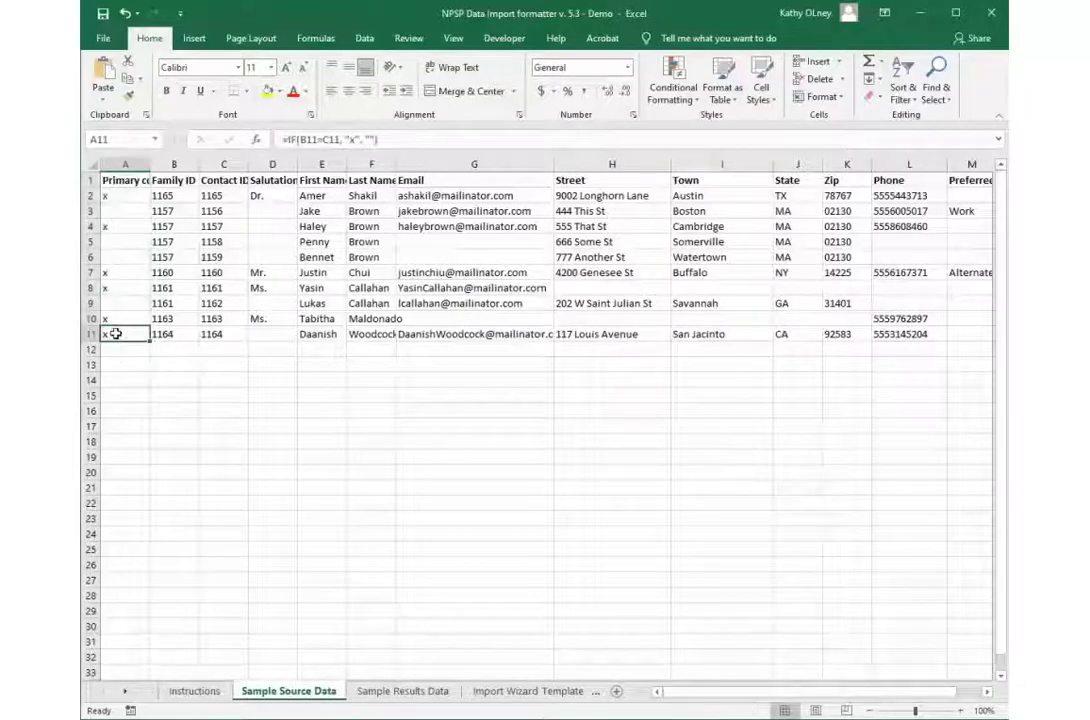
{"action": "left_click", "coordinate": [165, 334]}
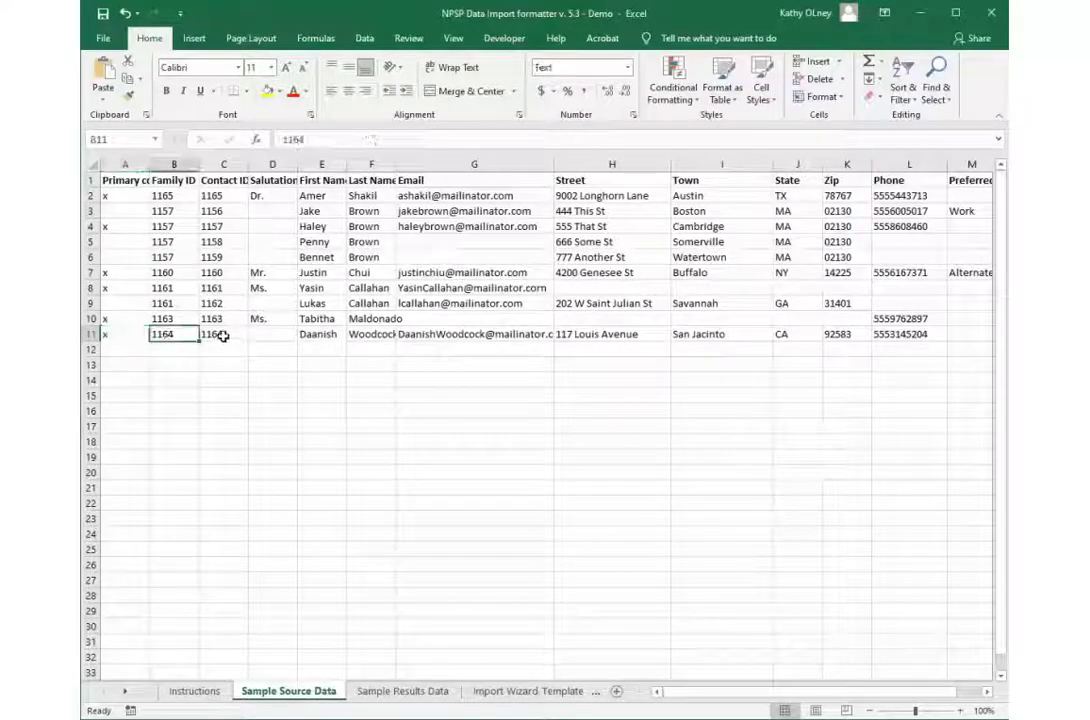
{"action": "left_click", "coordinate": [222, 336]}
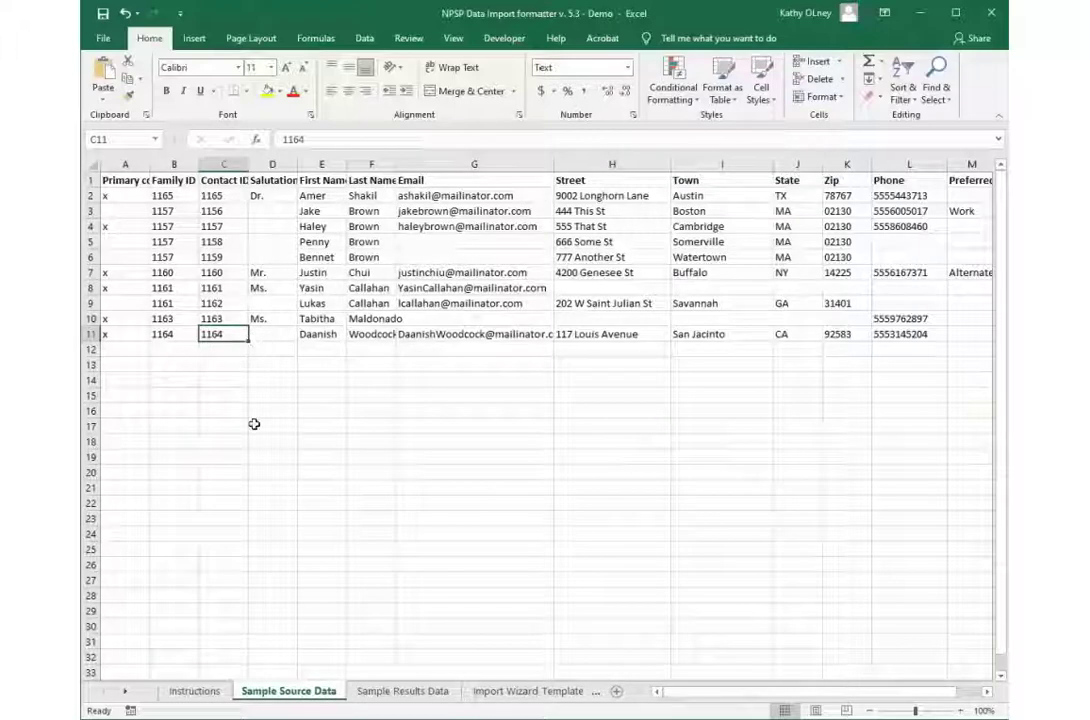
{"action": "left_click", "coordinate": [194, 691]}
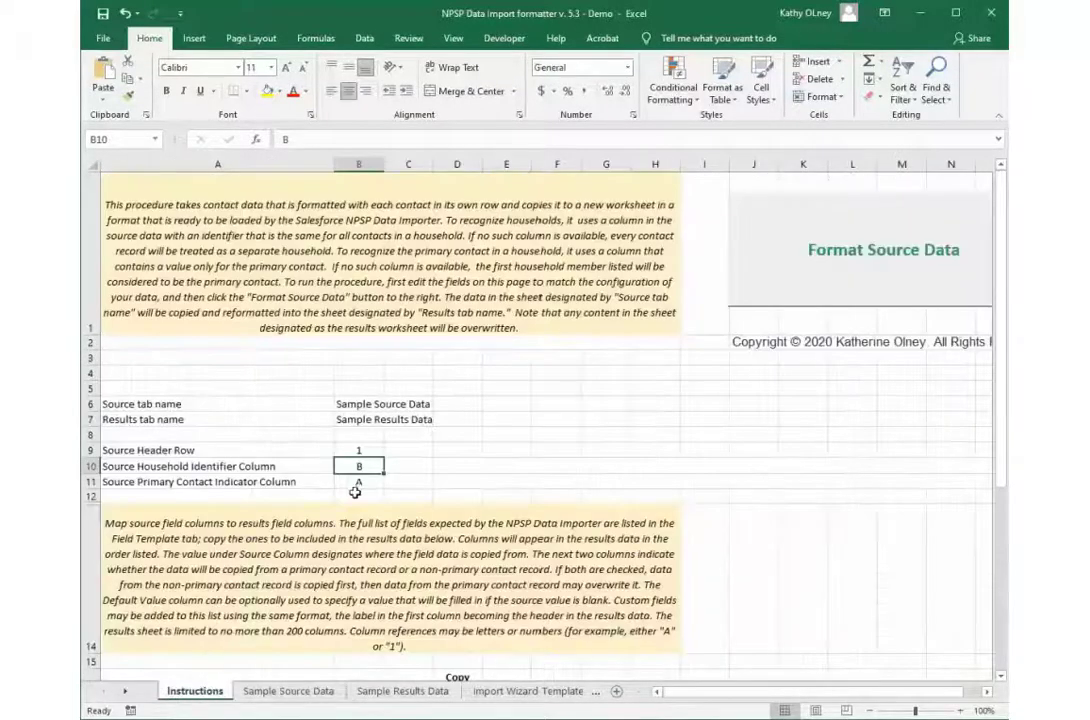
{"action": "left_click", "coordinate": [359, 482]}
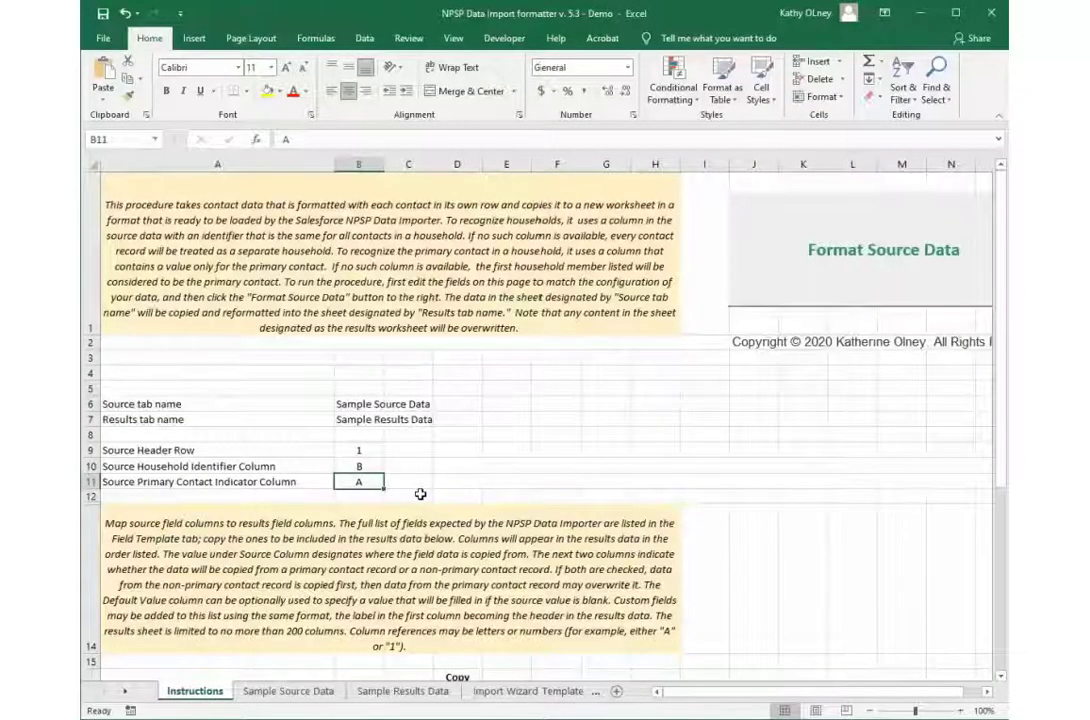
Step: Review the field mapping table on the Instructions sheet, checking the template field names from Custom ID through Contact1 Last Name
{"action": "scroll", "coordinate": [308, 535], "scroll_direction": "down", "scroll_amount": 2}
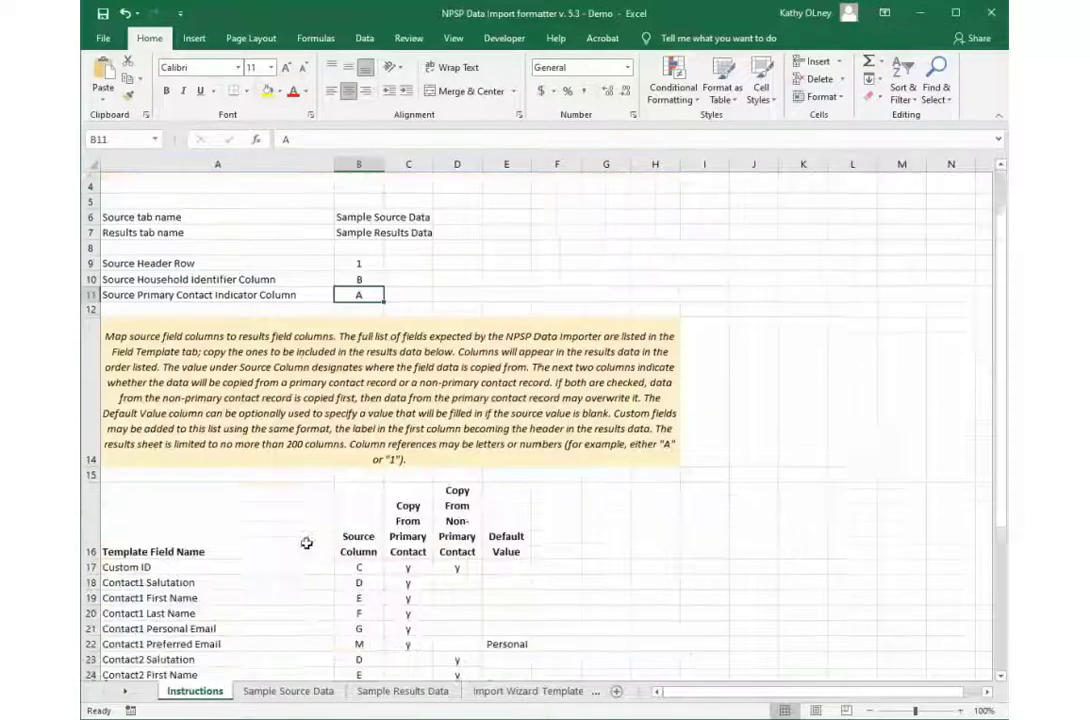
{"action": "scroll", "coordinate": [306, 529], "scroll_direction": "down", "scroll_amount": 2}
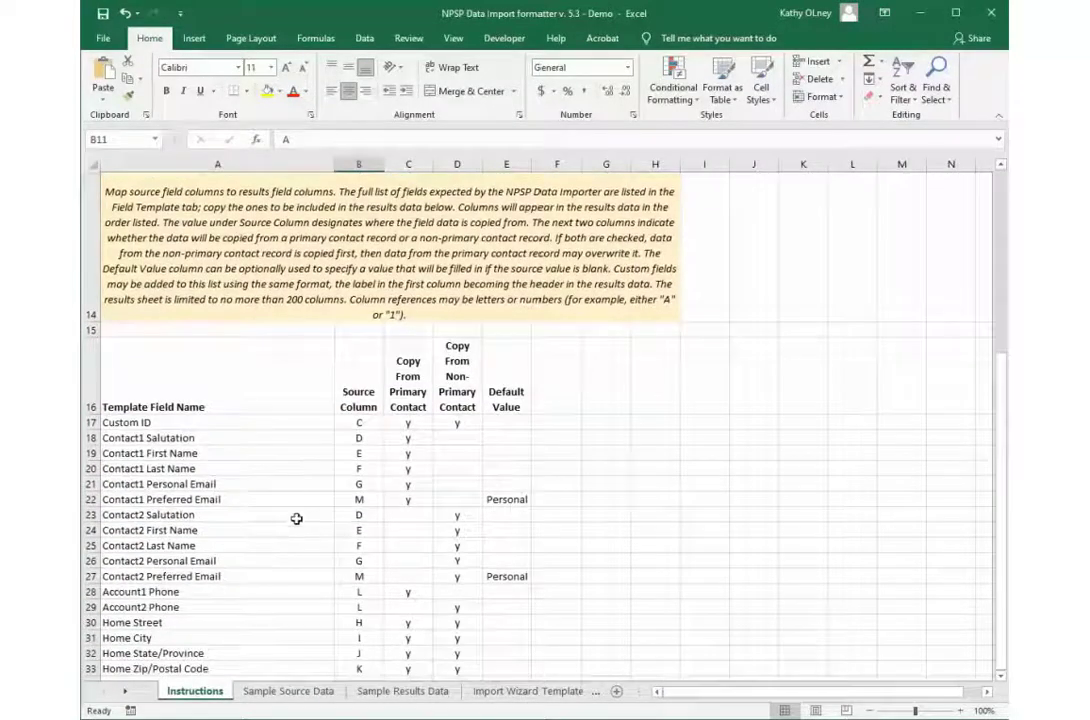
{"action": "scroll", "coordinate": [288, 514], "scroll_direction": "down", "scroll_amount": 1}
{"action": "scroll", "coordinate": [287, 513], "scroll_direction": "up", "scroll_amount": 1}
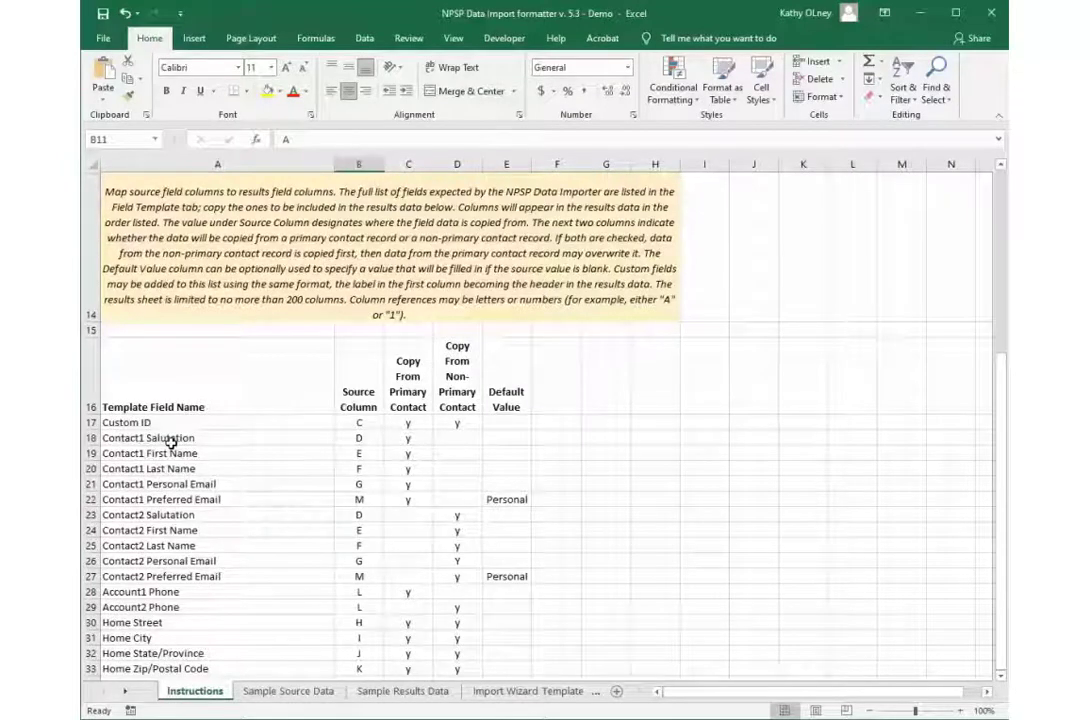
{"action": "left_click", "coordinate": [135, 422]}
{"action": "left_click", "coordinate": [142, 440]}
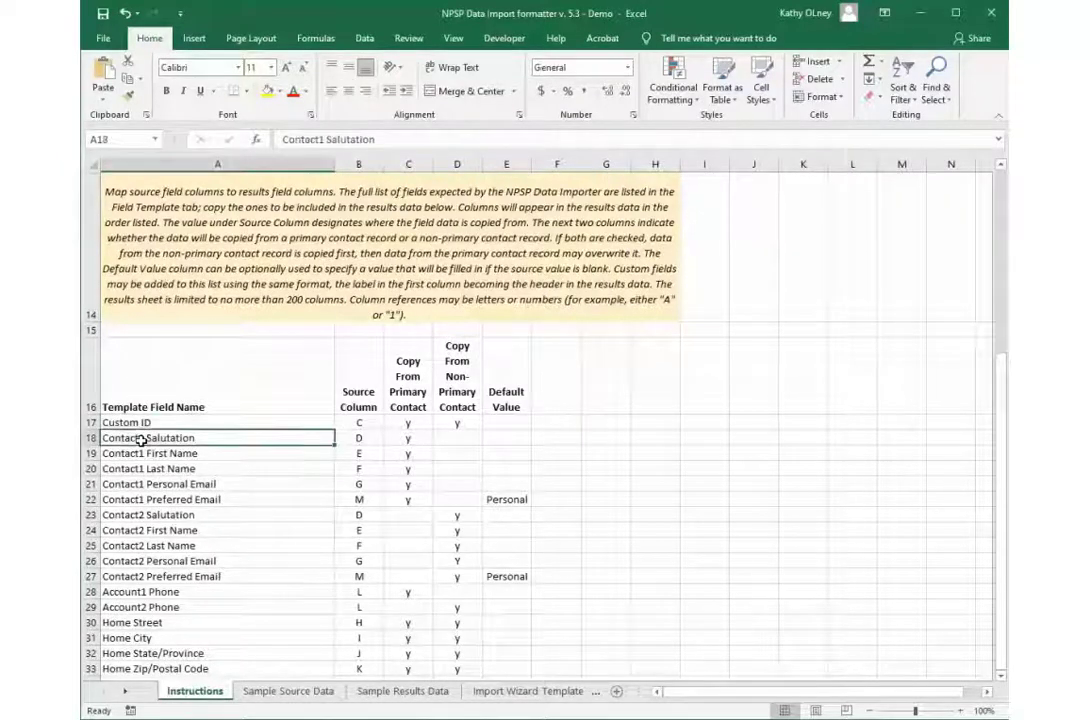
{"action": "left_click", "coordinate": [142, 455]}
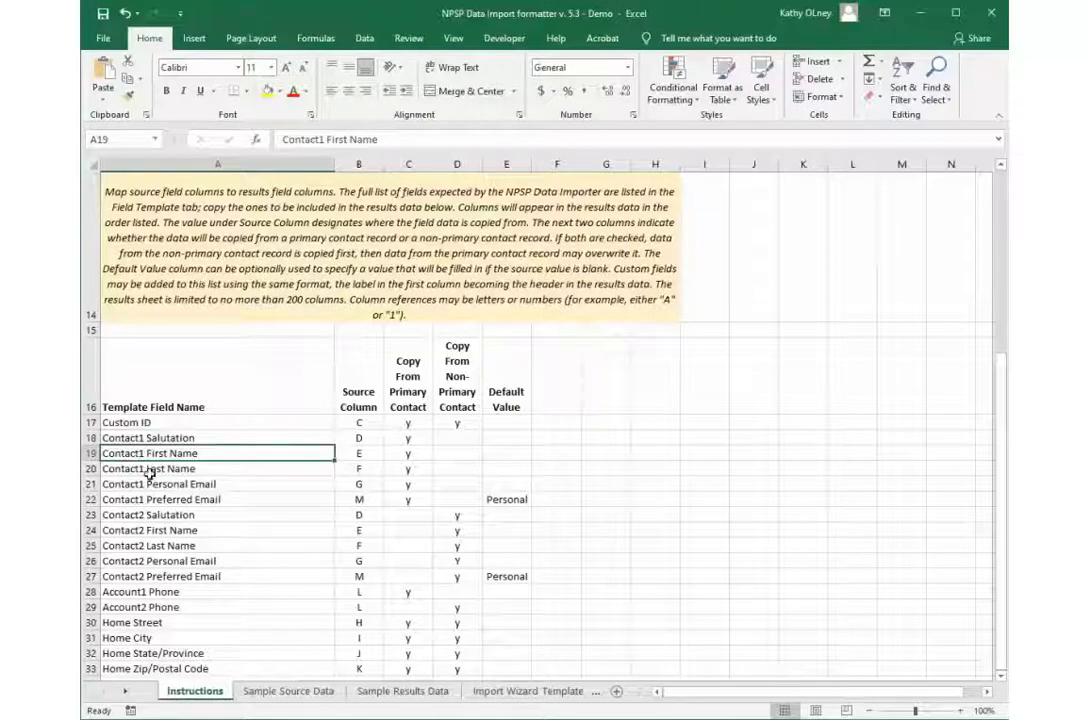
{"action": "left_click", "coordinate": [148, 470]}
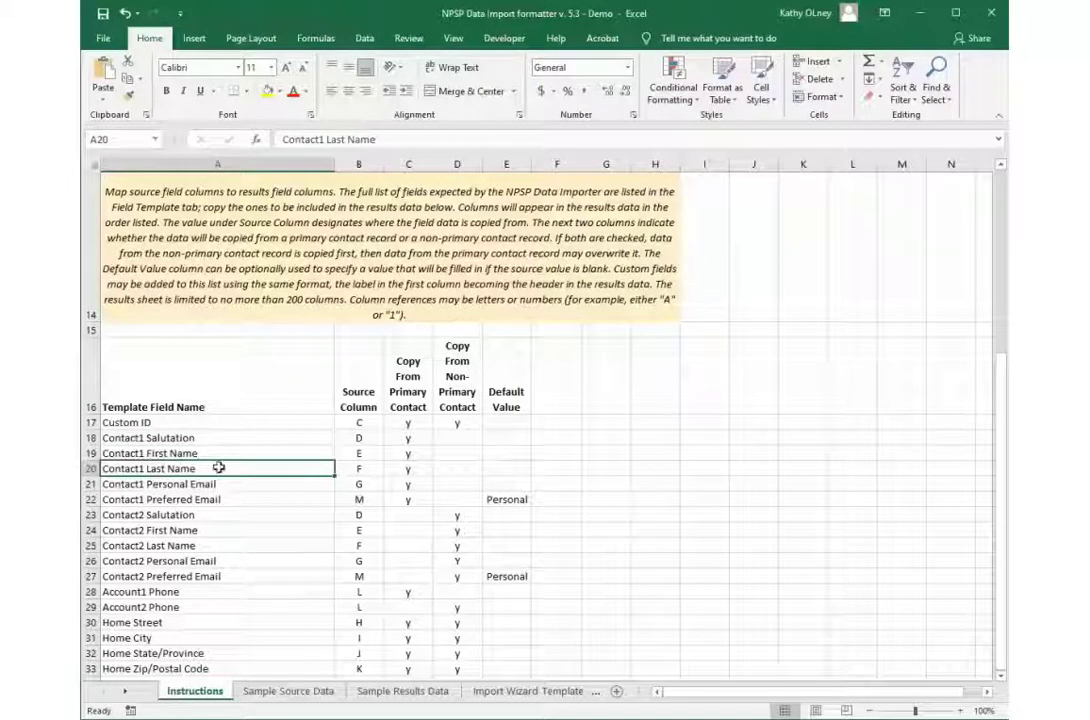
Step: Compare the source column and primary/non-primary copy flags for Contact1 Last Name, Contact1 First Name and Contact2 First Name
{"action": "left_click", "coordinate": [362, 471]}
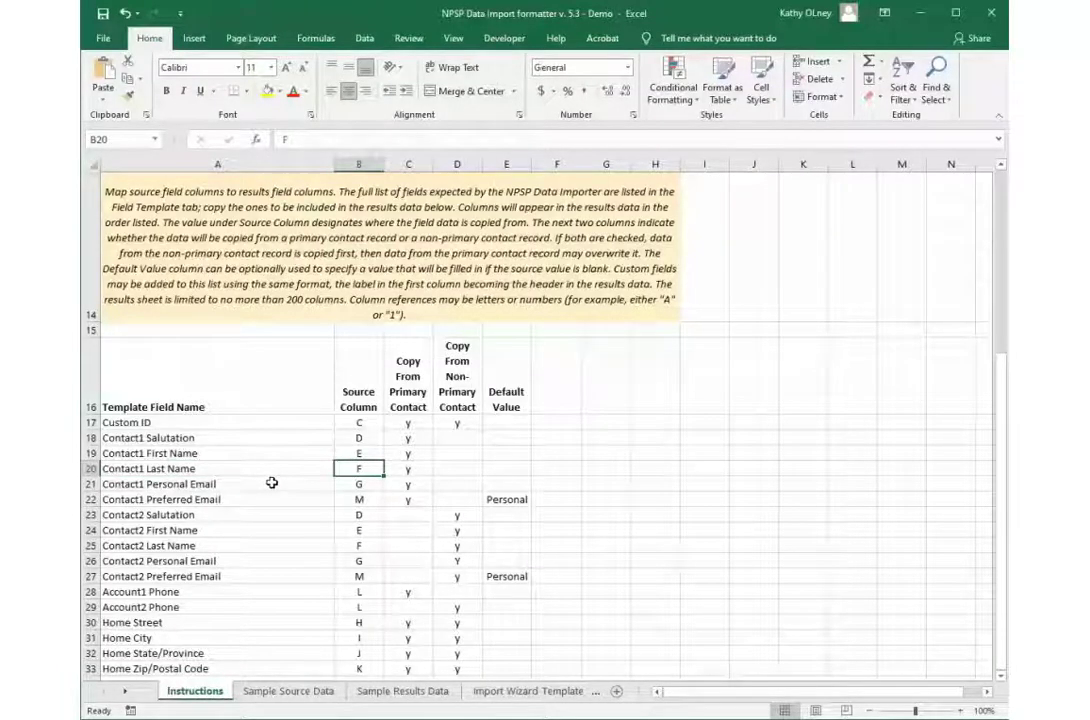
{"action": "left_click", "coordinate": [411, 469]}
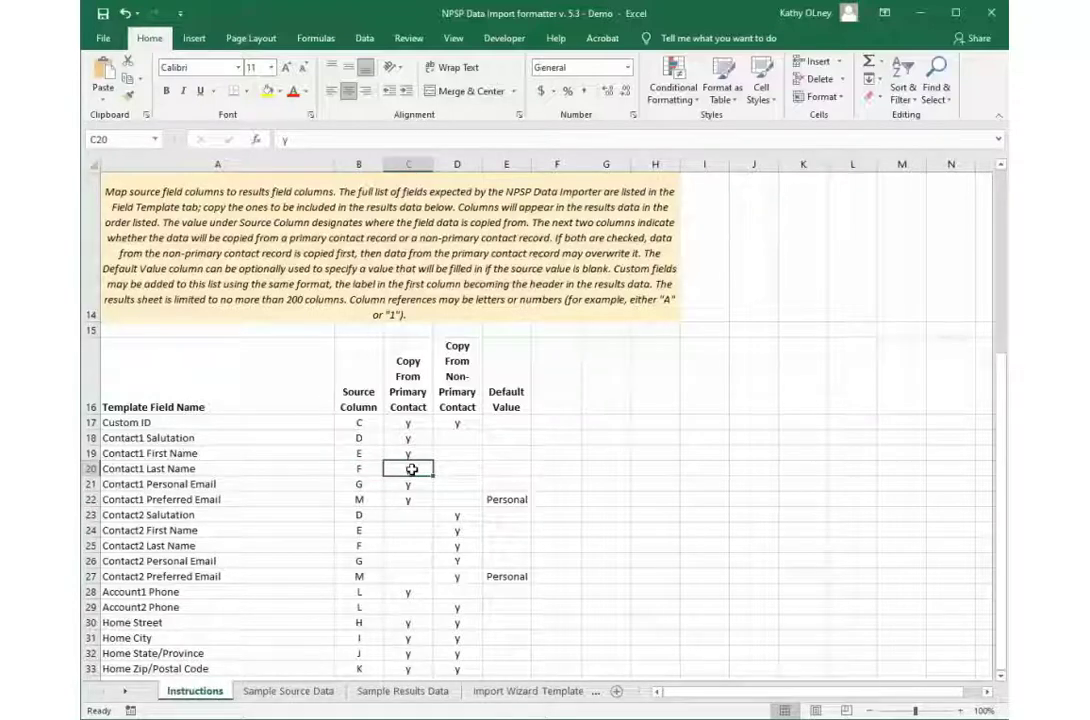
{"action": "left_click", "coordinate": [467, 472]}
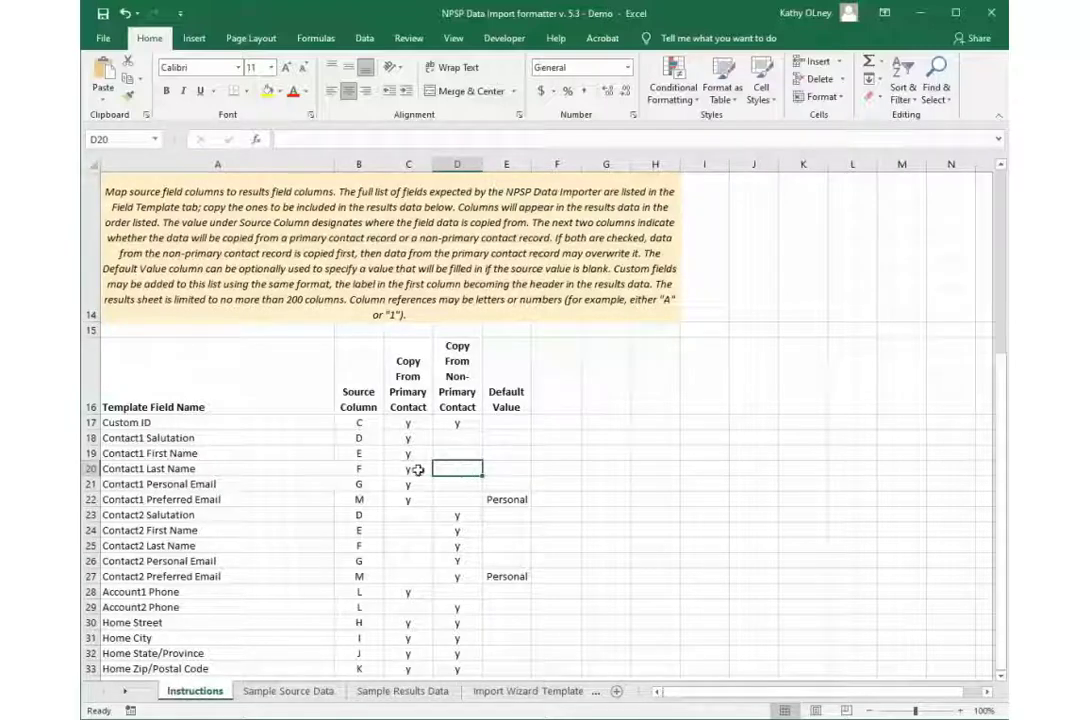
{"action": "left_click", "coordinate": [127, 455]}
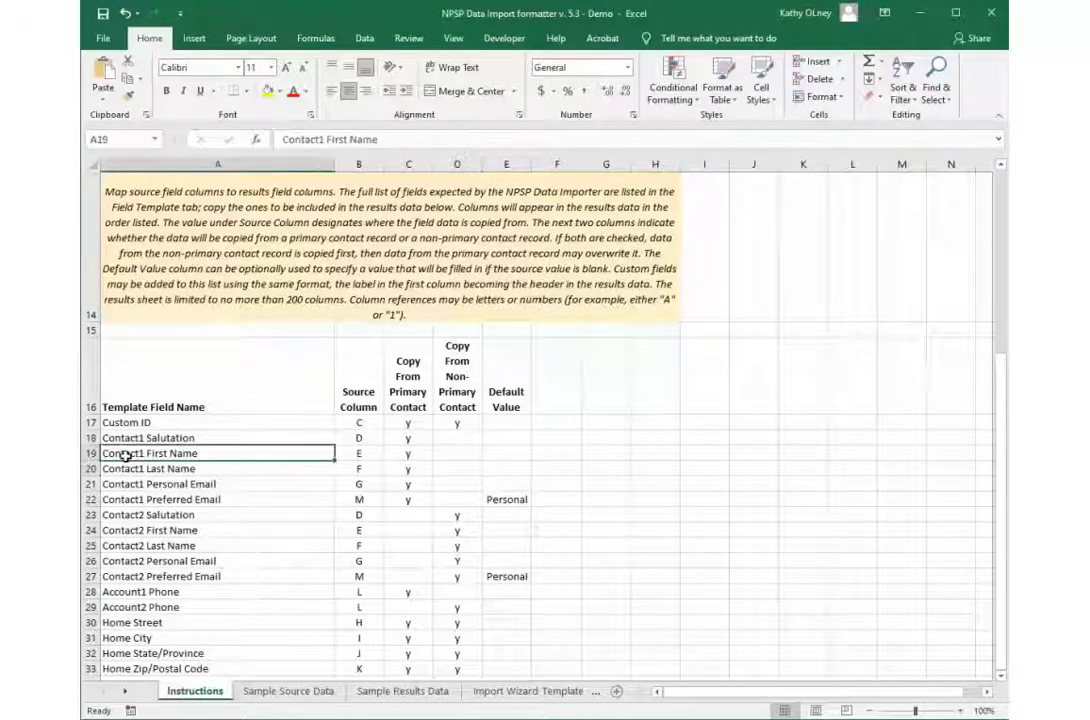
{"action": "left_click", "coordinate": [368, 454]}
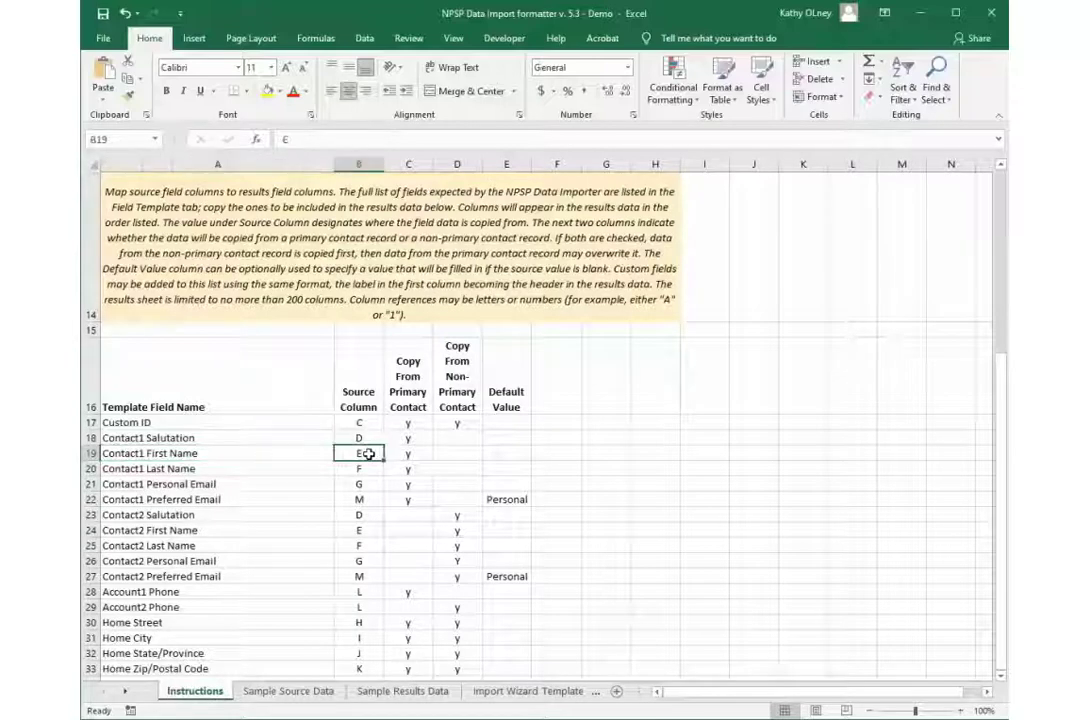
{"action": "left_click", "coordinate": [146, 530]}
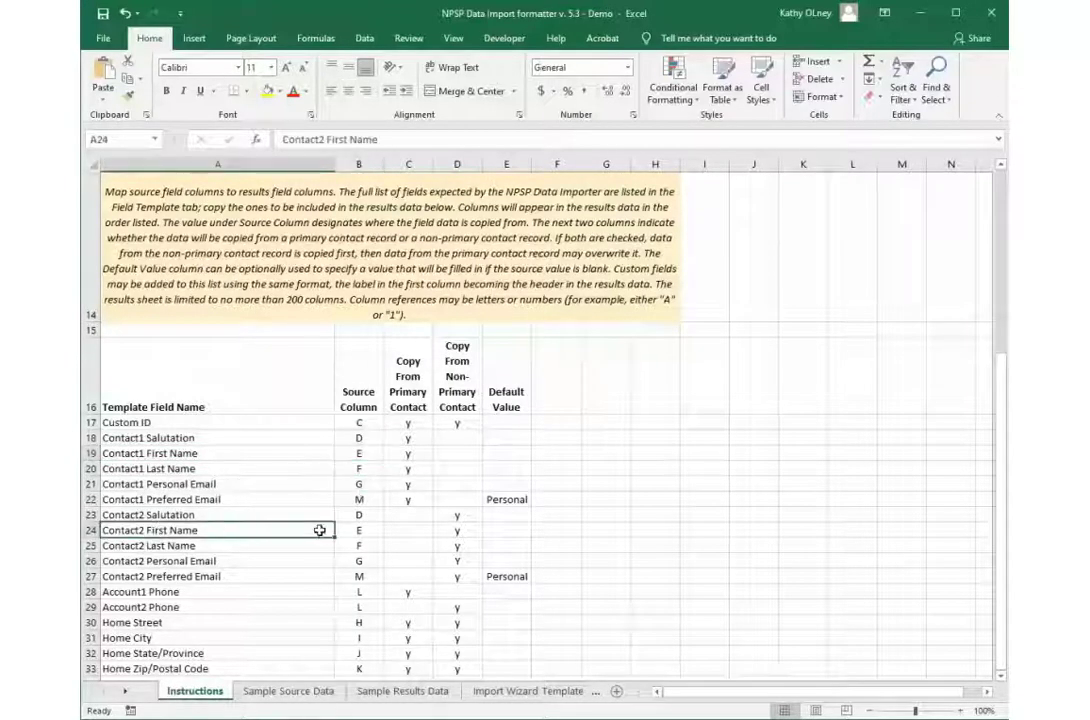
{"action": "left_click", "coordinate": [354, 531]}
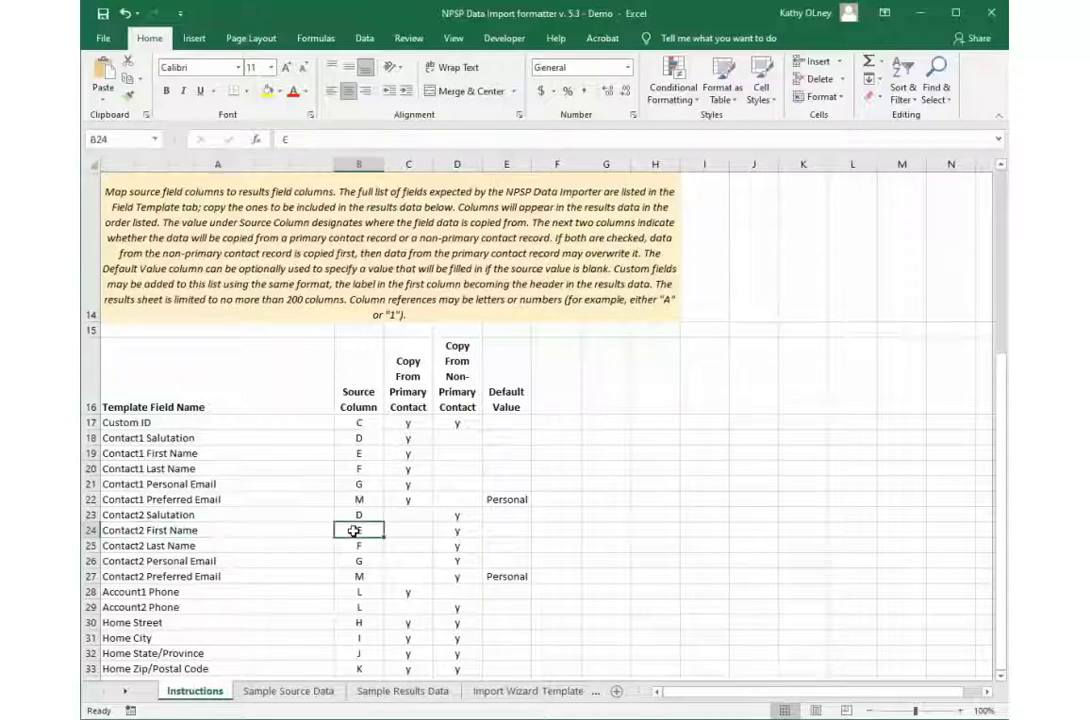
{"action": "left_click", "coordinate": [408, 455]}
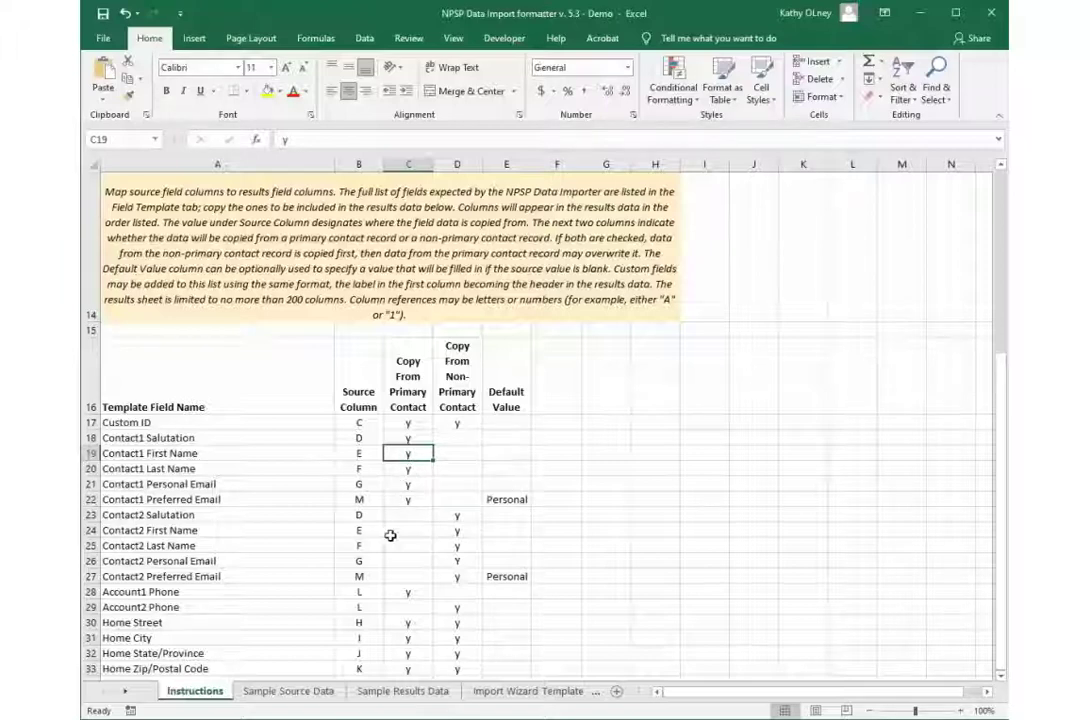
{"action": "left_click", "coordinate": [465, 534]}
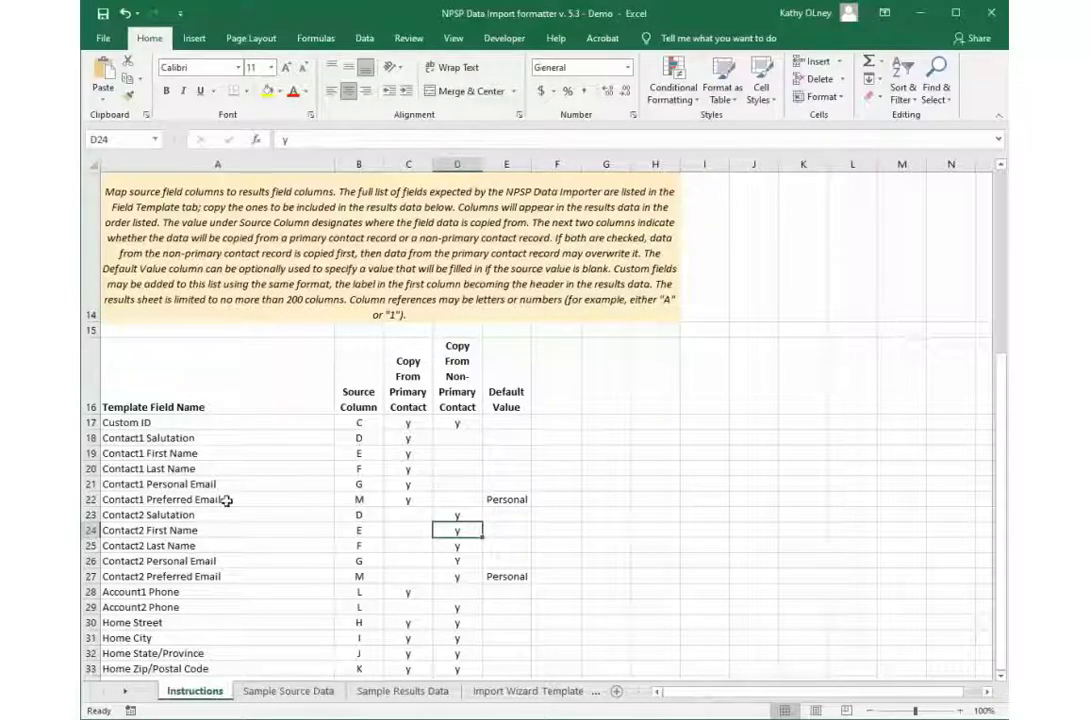
Step: Inspect the Contact1 Preferred Email mapping row and its Default Value cell, E22
{"action": "left_click", "coordinate": [172, 499]}
{"action": "left_click_drag", "start_coordinate": [334, 499], "coordinate": [510, 500]}
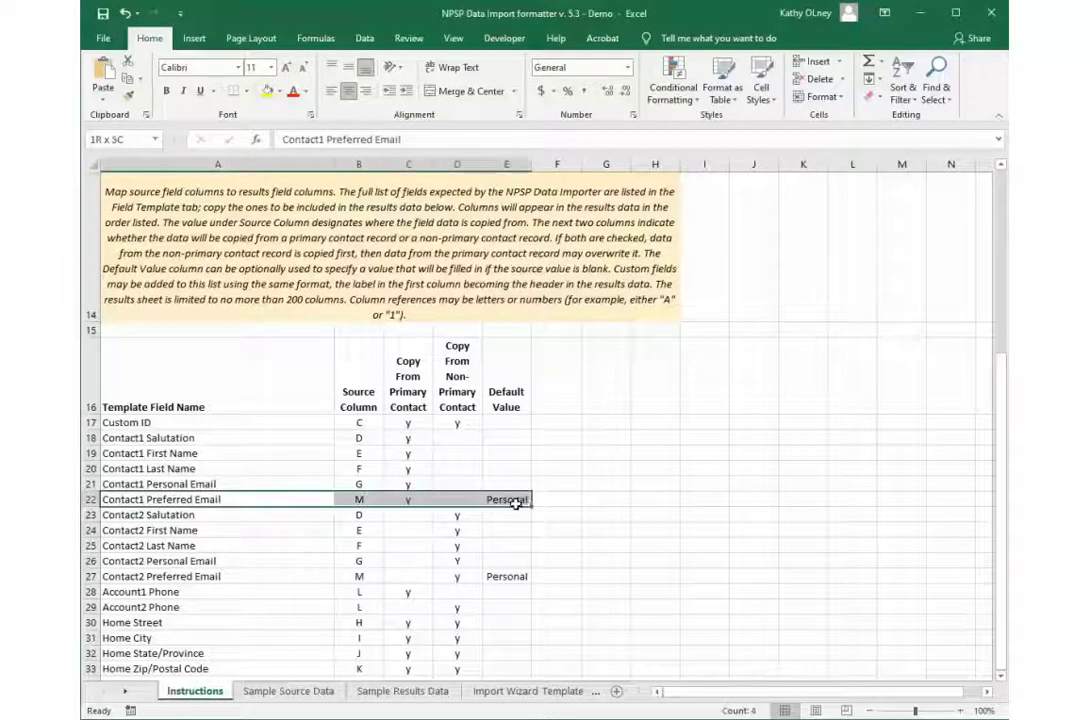
{"action": "left_click", "coordinate": [510, 500]}
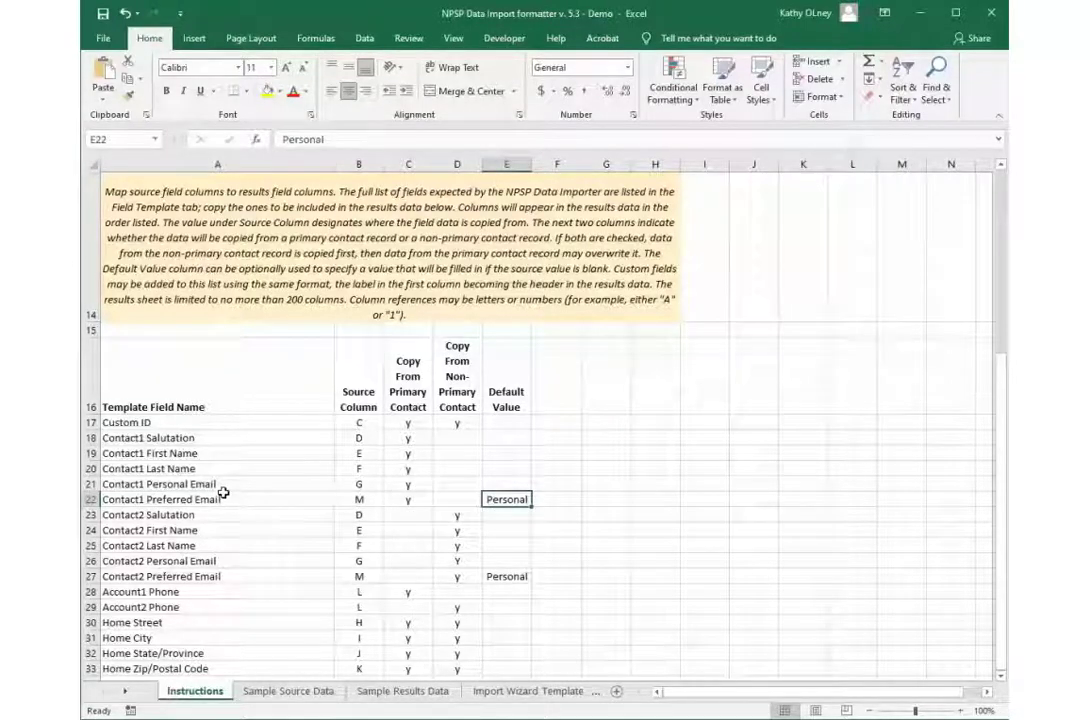
Step: Check the Custom ID mapping's source column and copy flags in row 17, and run Format Source Data from the Instructions sheet
{"action": "left_click_drag", "start_coordinate": [112, 422], "coordinate": [481, 424]}
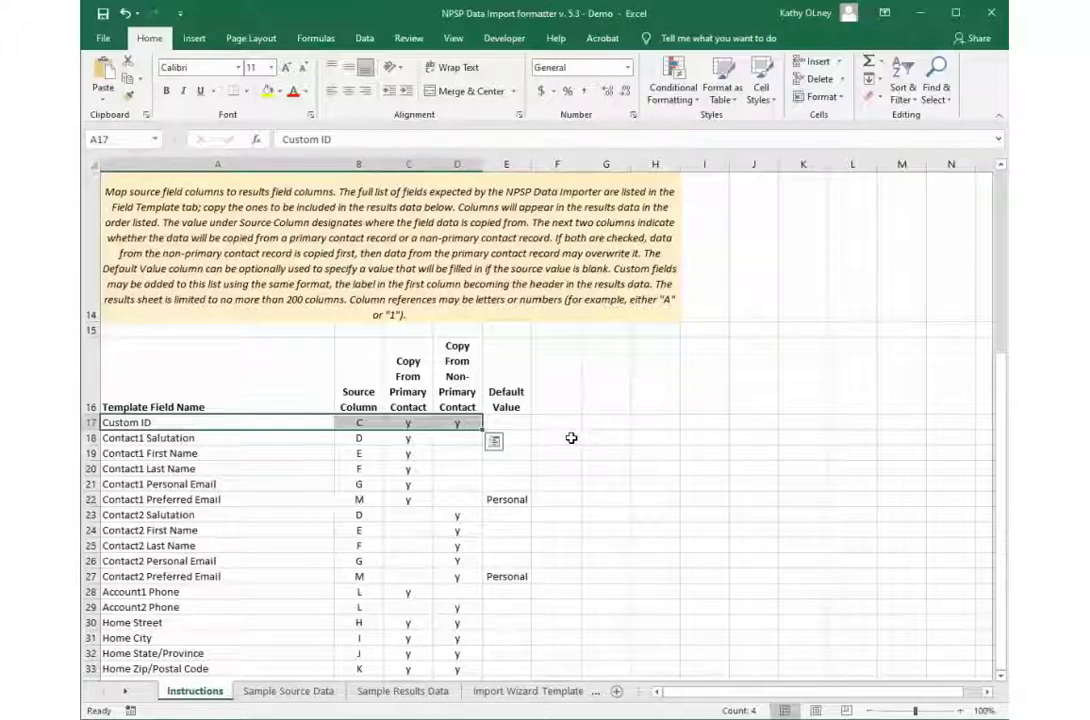
{"action": "scroll", "coordinate": [570, 438], "scroll_direction": "up", "scroll_amount": 5}
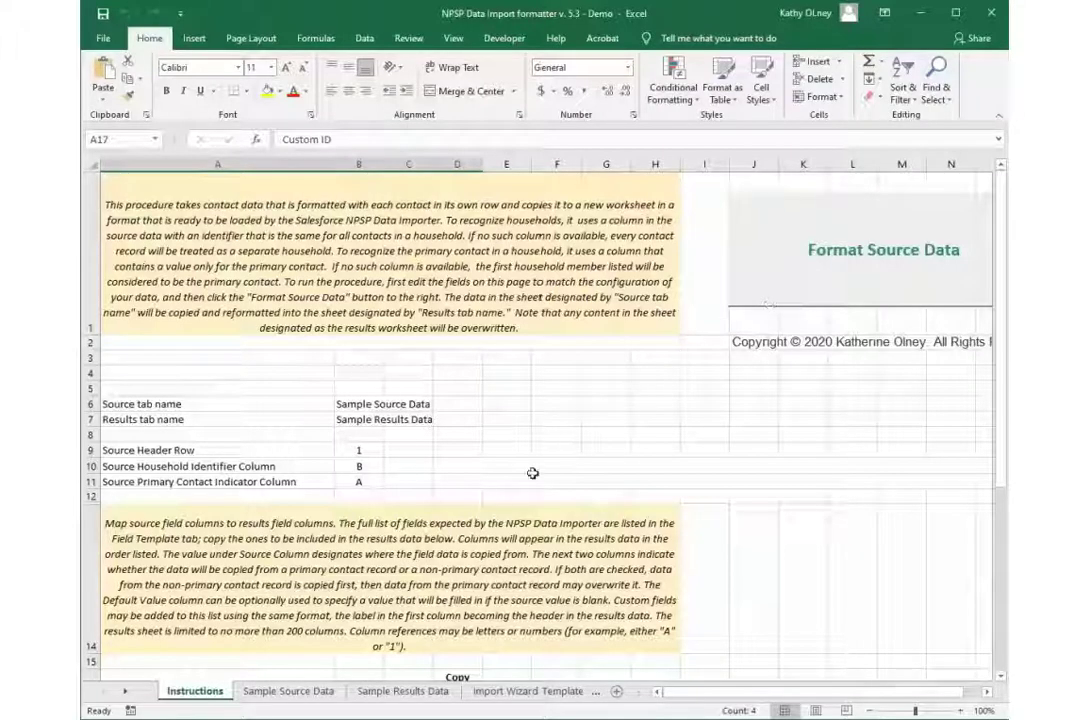
Step: Examine how household members are paired as Contact1 and Contact2 in A3:I5 and A7:I7 of Sample Results Data
{"action": "left_click", "coordinate": [403, 691]}
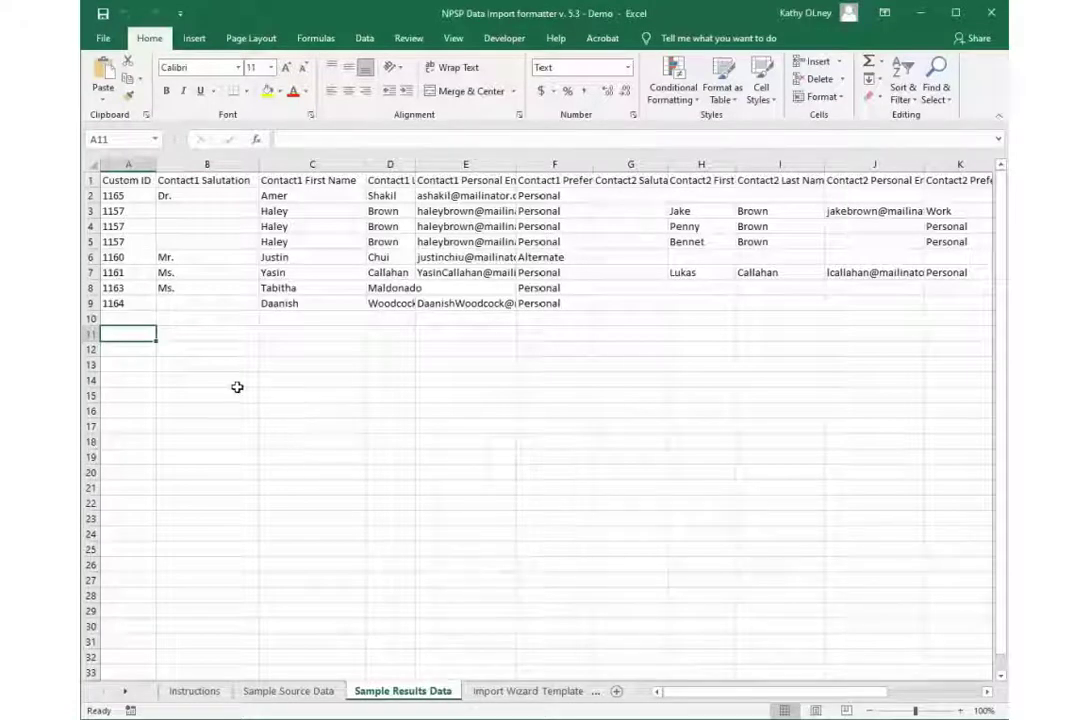
{"action": "left_click_drag", "start_coordinate": [114, 211], "coordinate": [772, 243]}
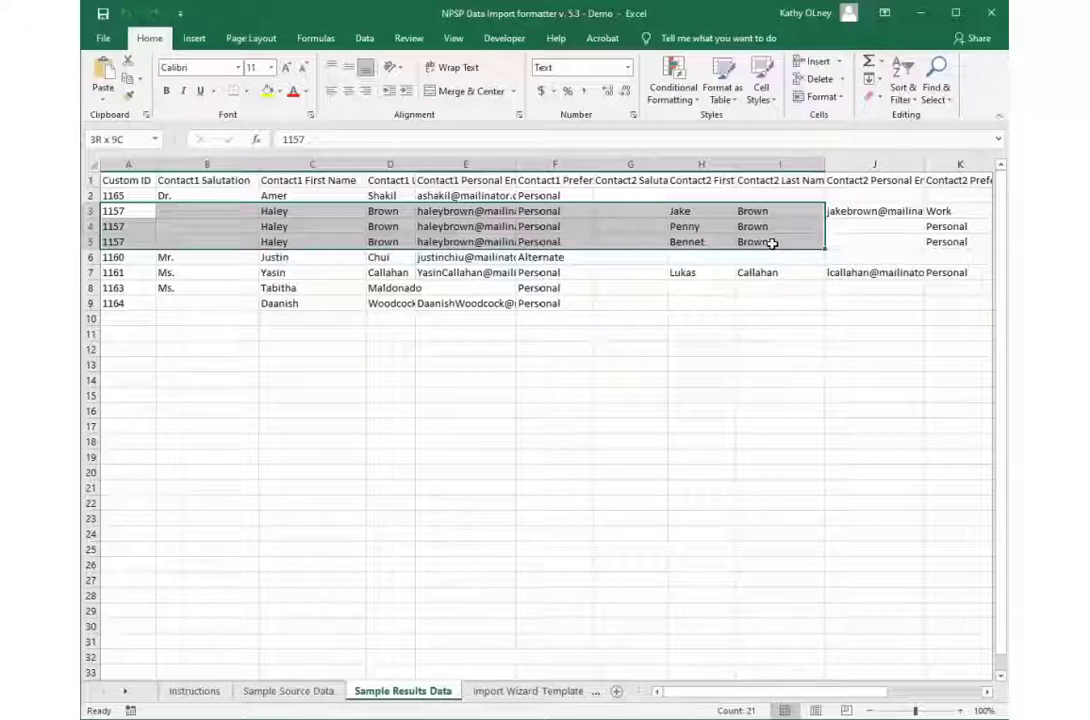
{"action": "left_click", "coordinate": [142, 272]}
{"action": "left_click_drag", "start_coordinate": [142, 272], "coordinate": [786, 273]}
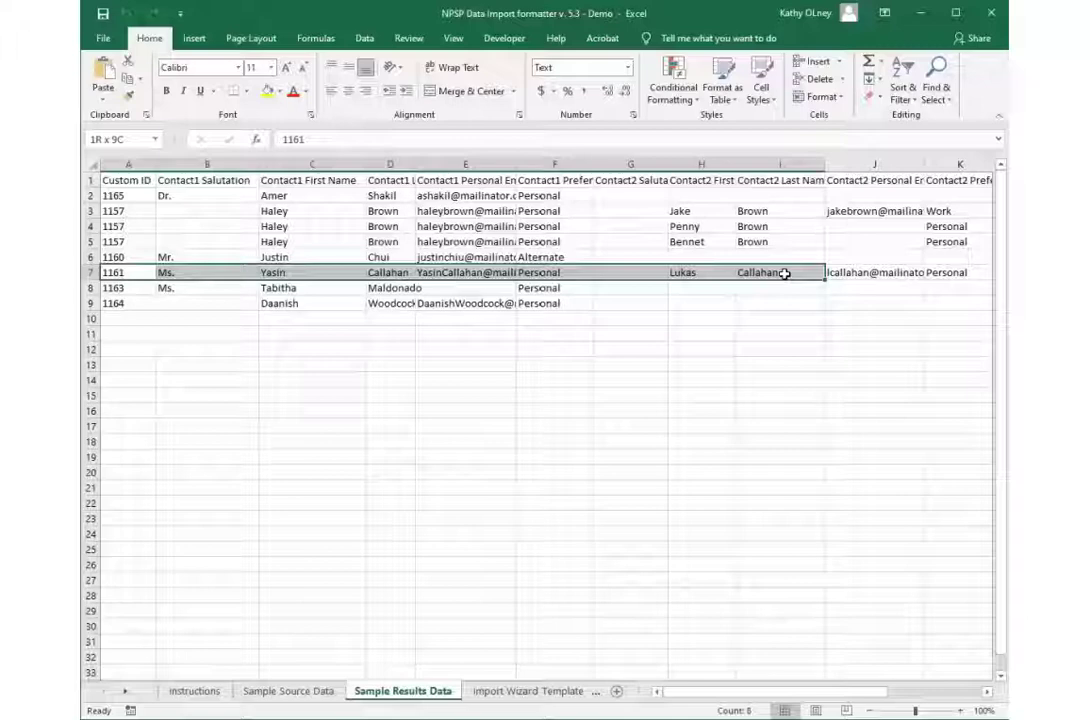
{"action": "left_click_drag", "start_coordinate": [786, 273], "coordinate": [786, 273]}
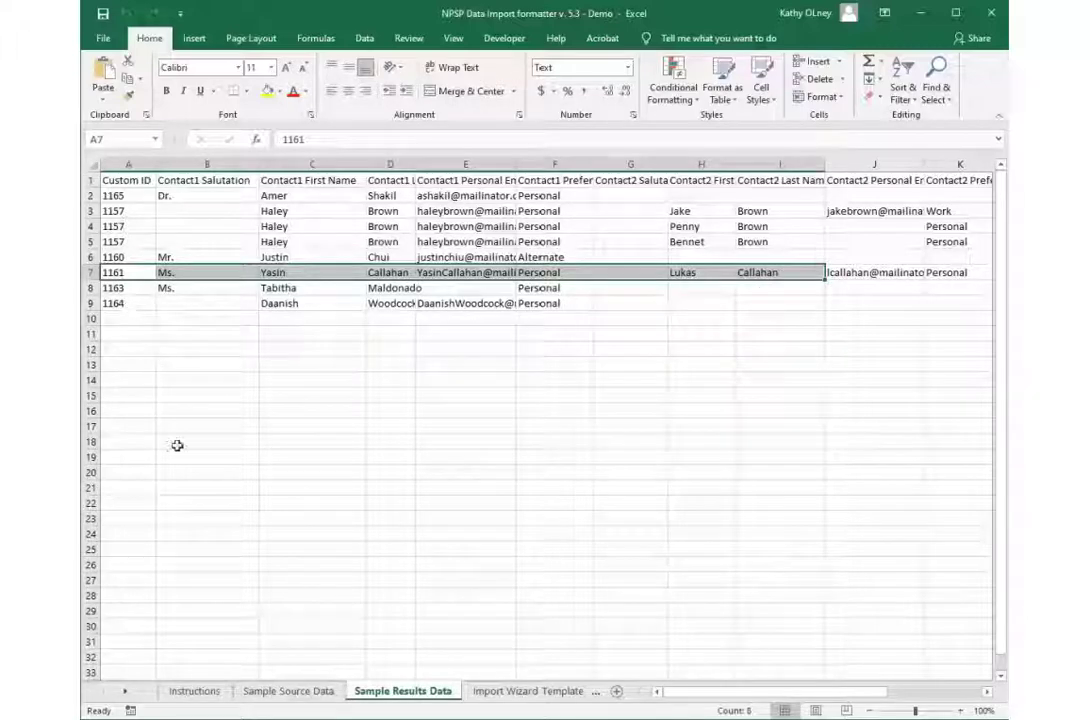
Step: Clear the primary contact indicators in A2:A11 of Sample Source Data and enter x in A9 to mark that contact as primary
{"action": "left_click", "coordinate": [296, 700]}
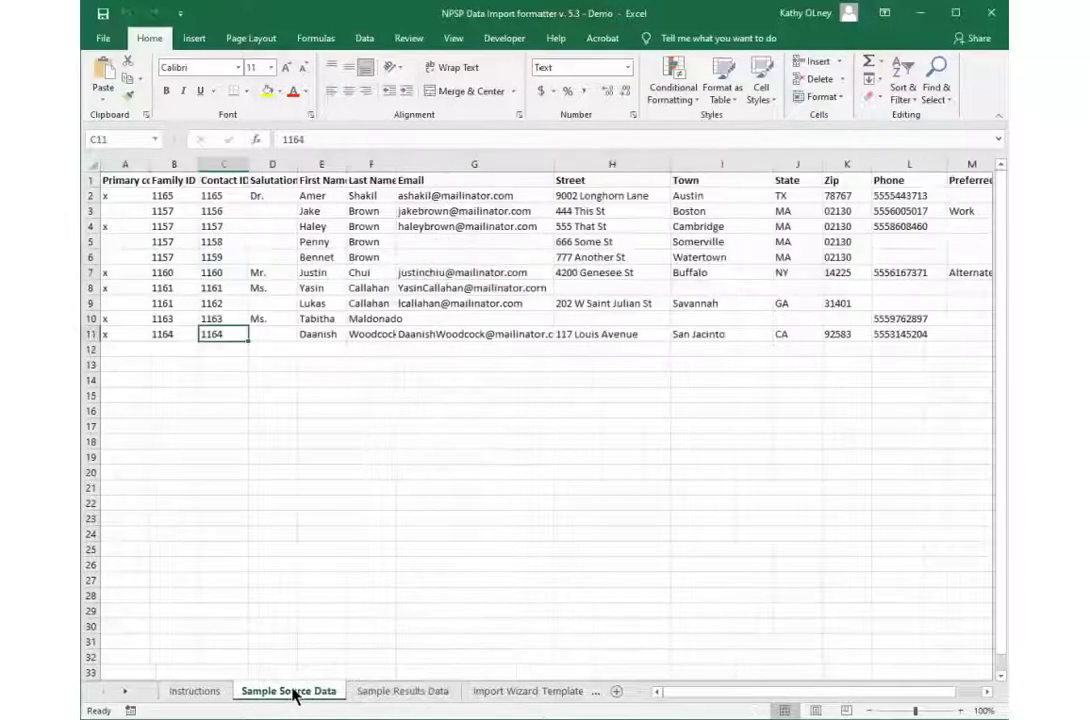
{"action": "left_click_drag", "start_coordinate": [118, 196], "coordinate": [121, 336]}
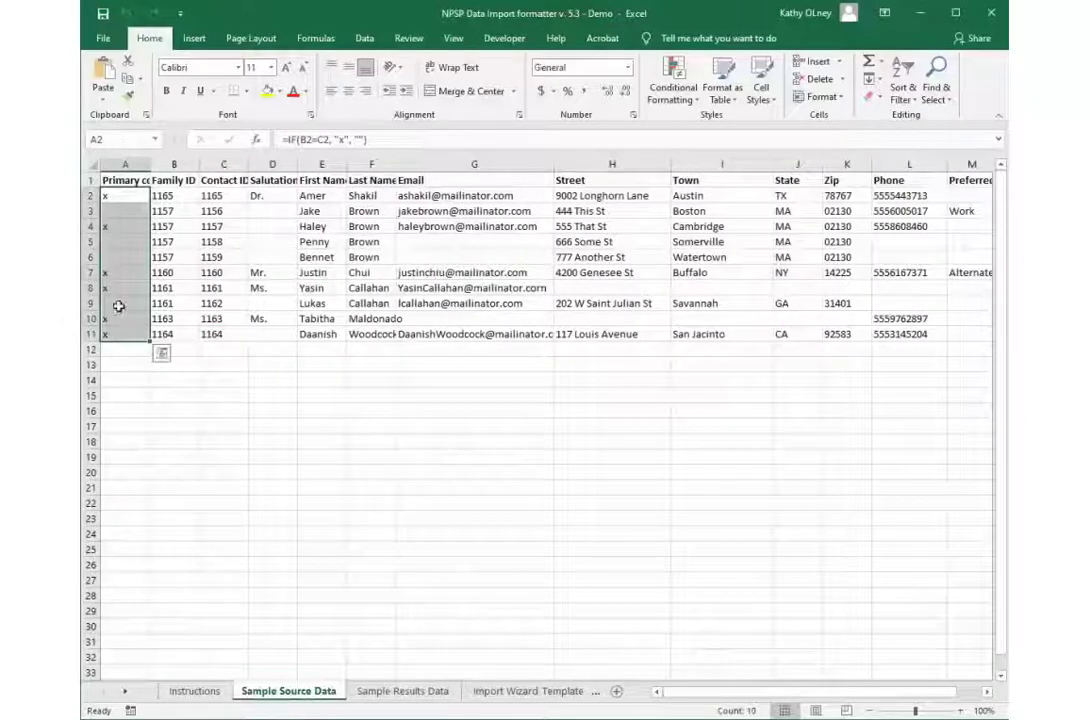
{"action": "right_click", "coordinate": [112, 286]}
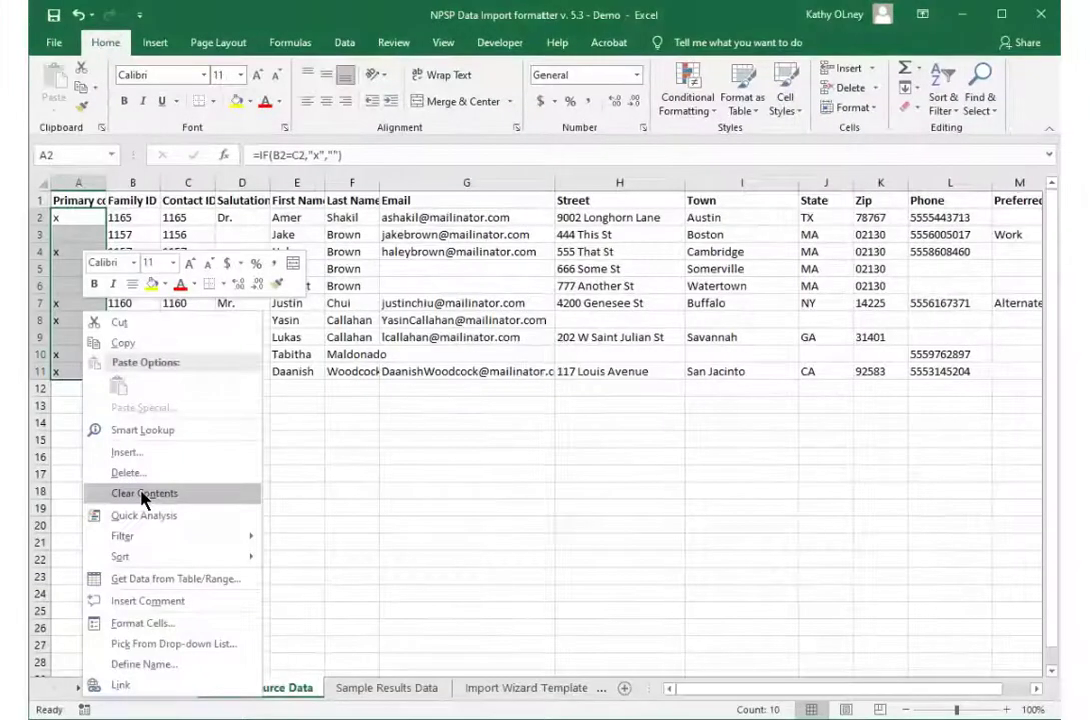
{"action": "left_click", "coordinate": [143, 494]}
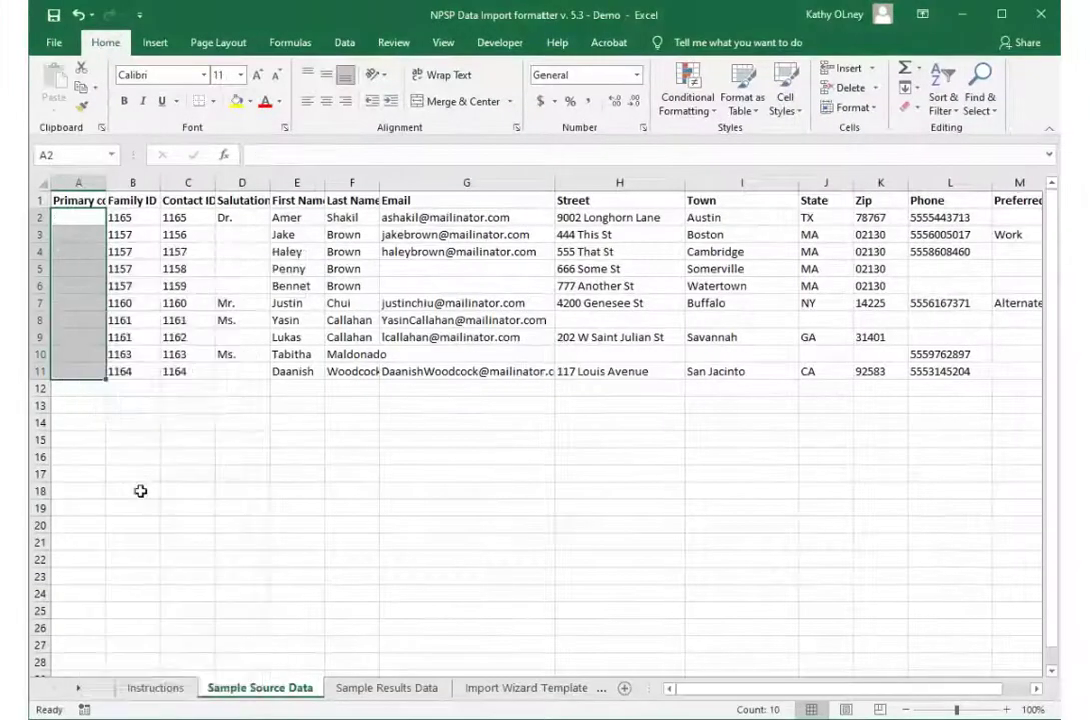
{"action": "left_click", "coordinate": [85, 338]}
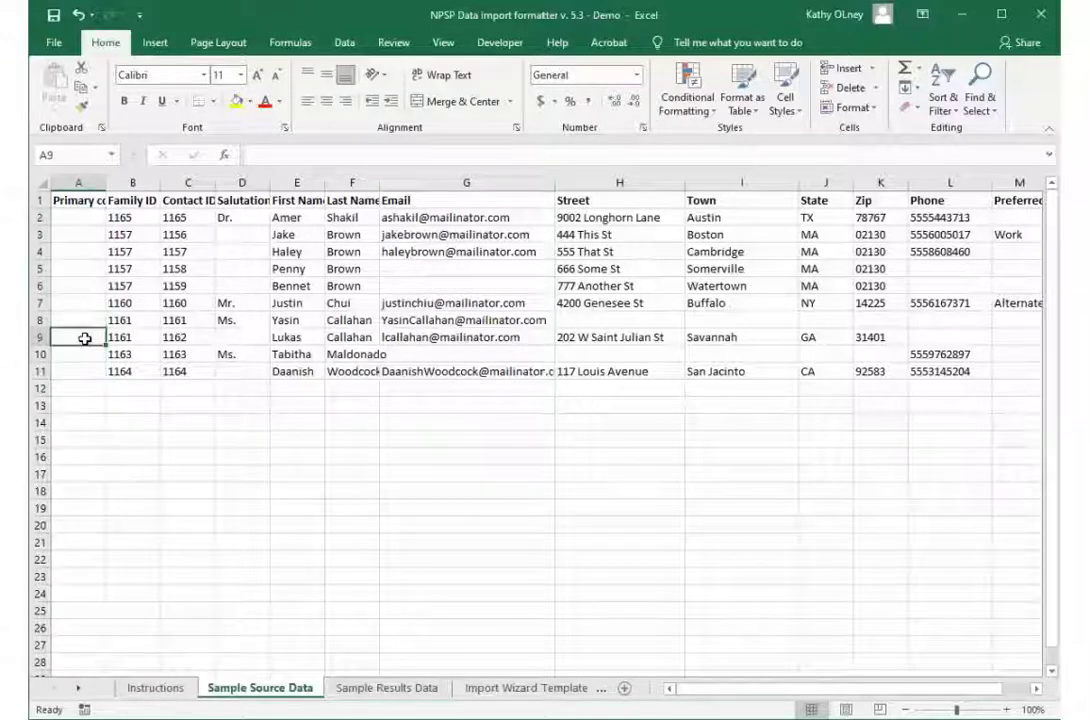
{"action": "type", "text": "x"}
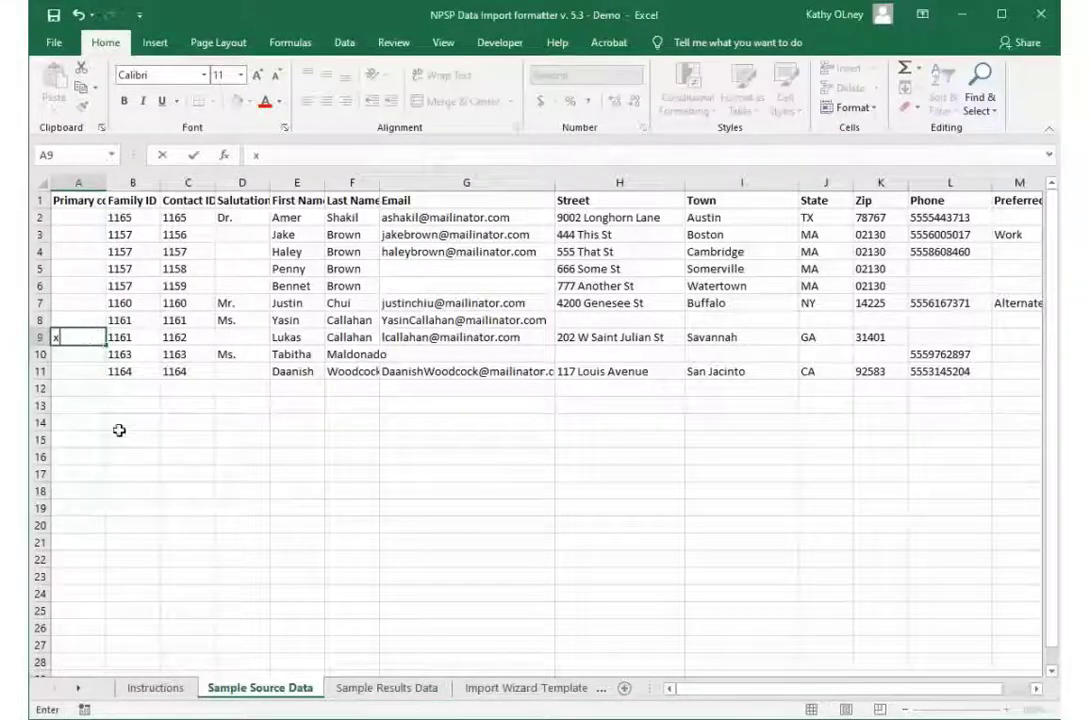
Step: Rerun Format Source Data from the Instructions sheet and inspect the regenerated household rows A3:I5 and A7:I7 on Sample Results Data
{"action": "left_click", "coordinate": [167, 692]}
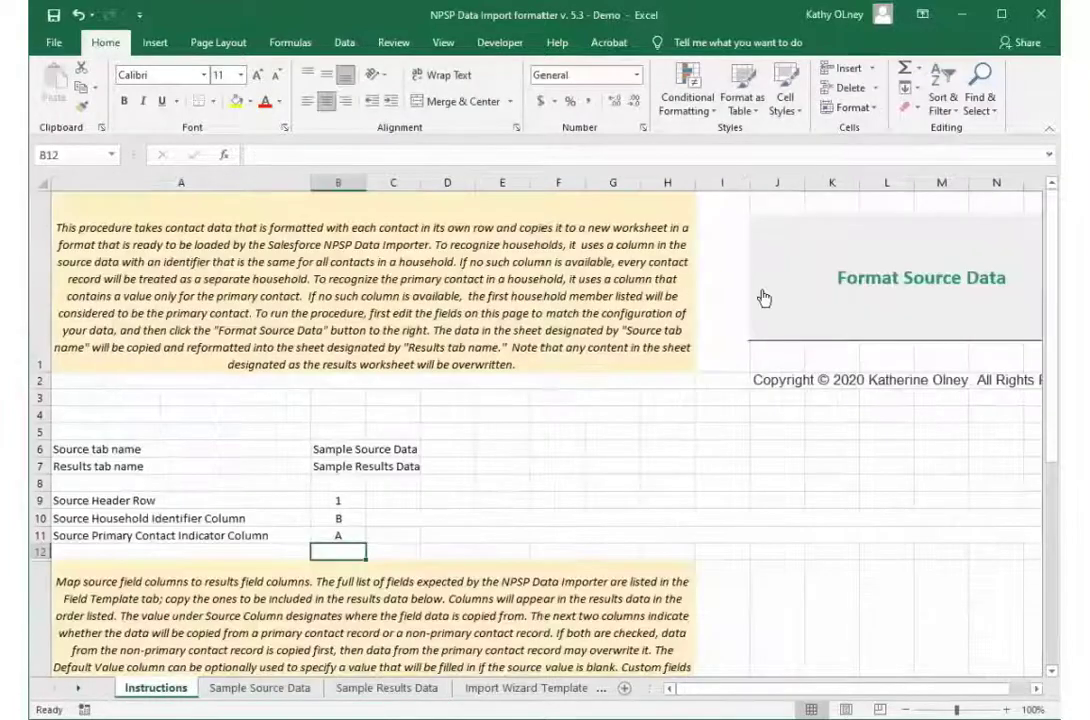
{"action": "left_click", "coordinate": [412, 688]}
{"action": "left_click_drag", "start_coordinate": [66, 234], "coordinate": [790, 270]}
{"action": "left_click_drag", "start_coordinate": [72, 303], "coordinate": [799, 303]}
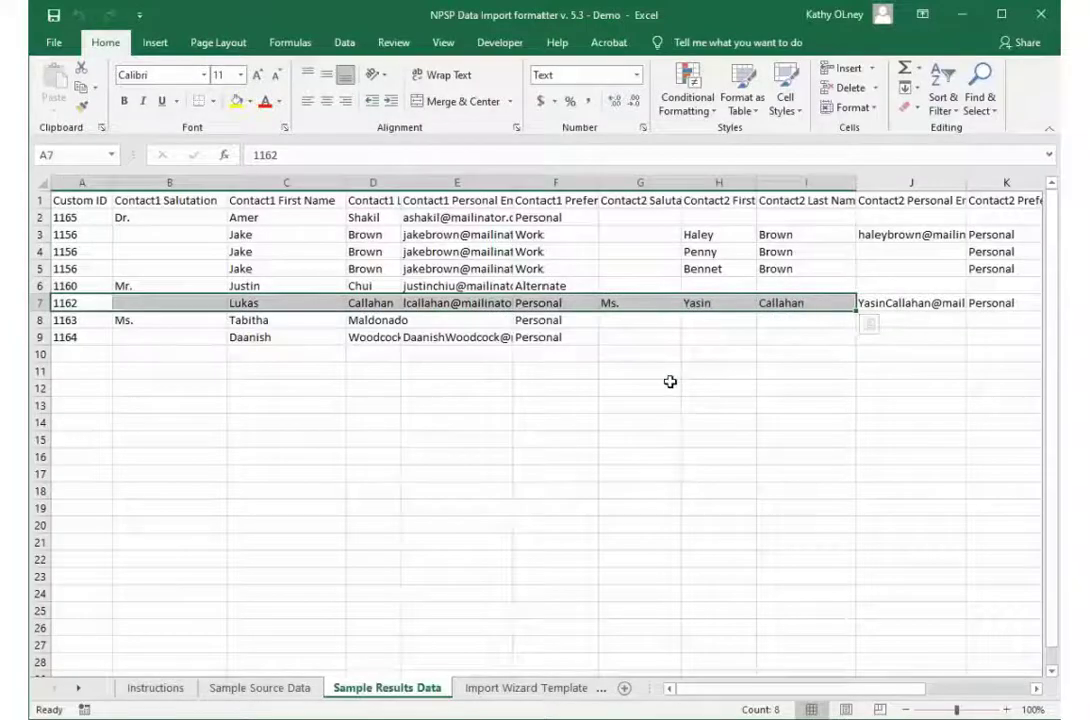